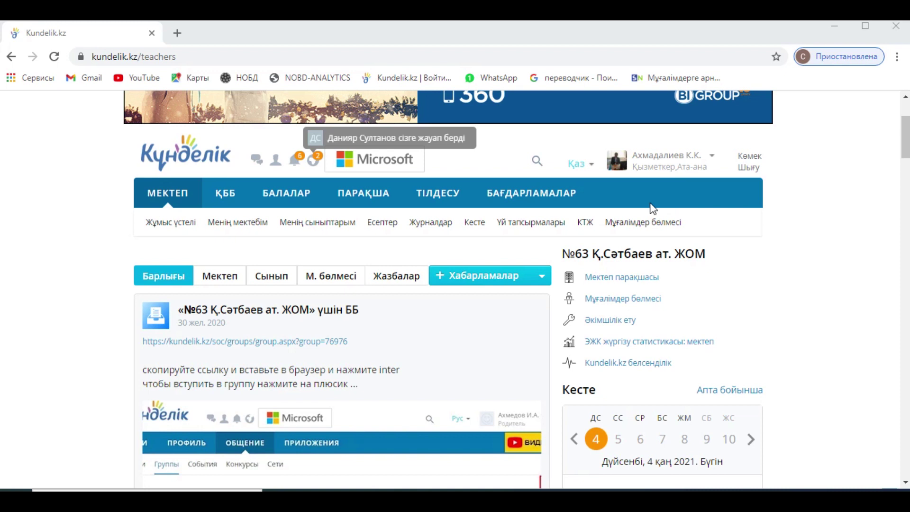
# Step: Find Күнделік. Tester among the Kundelik applications and launch it
pyautogui.click(527, 196)
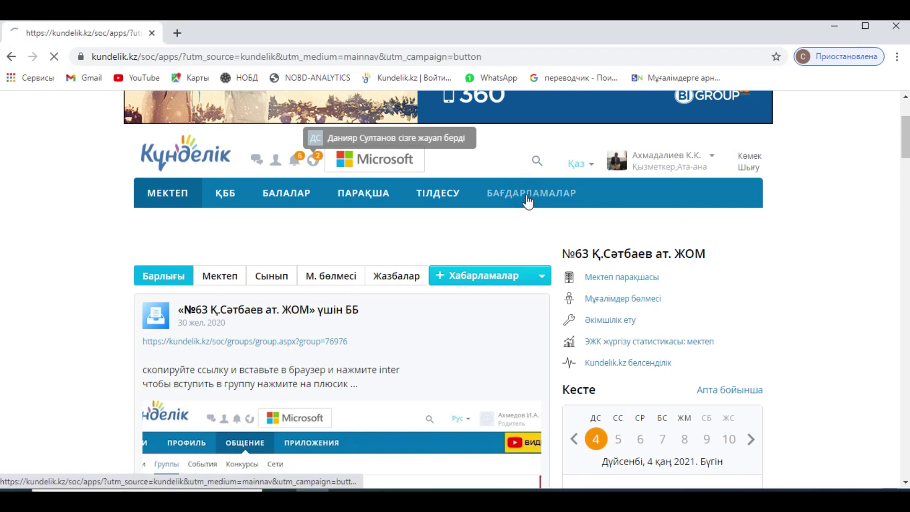
pyautogui.scroll(-4, 762, 209)
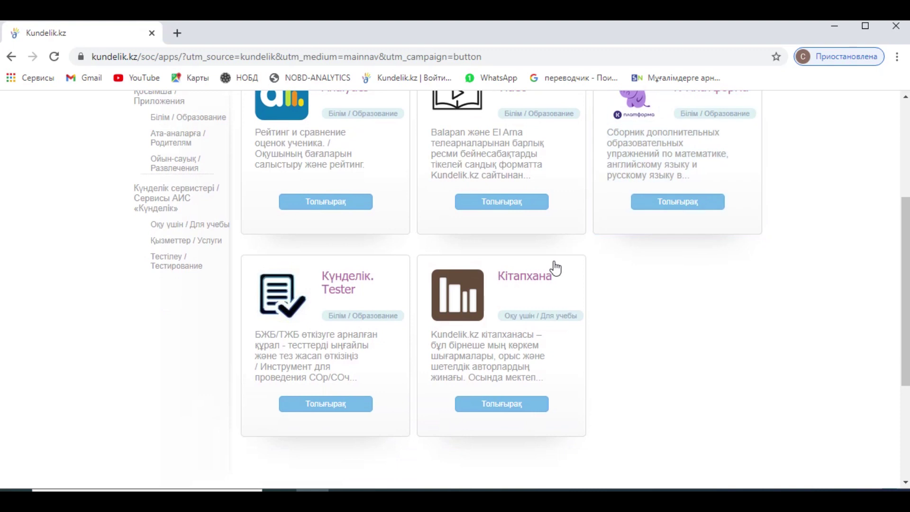
pyautogui.click(349, 405)
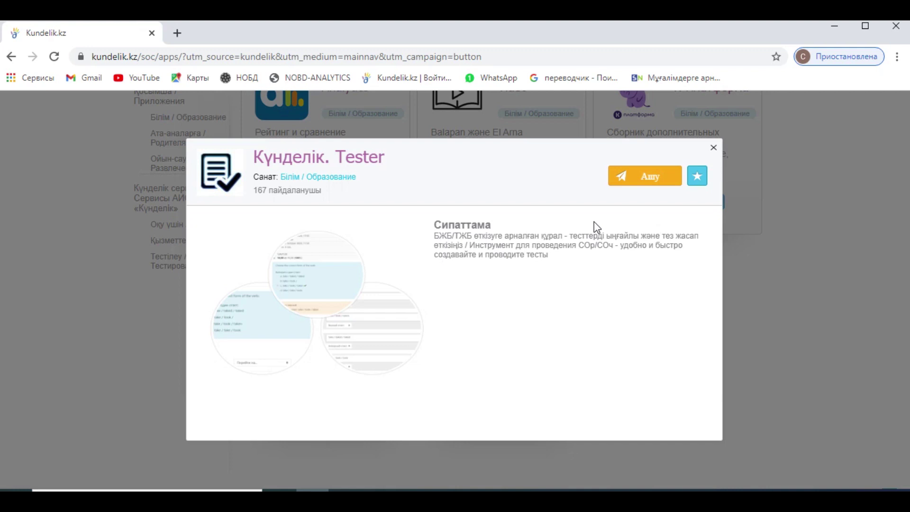
pyautogui.click(643, 179)
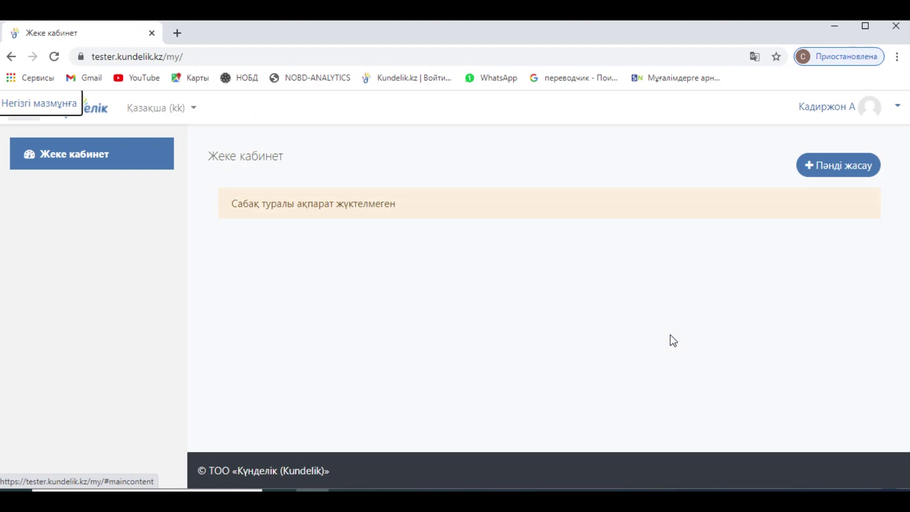
# Step: Create the subject Информатика for class 6-А at the school №63 Қ.Сәтбаев ат. ЖОМ
pyautogui.click(860, 171)
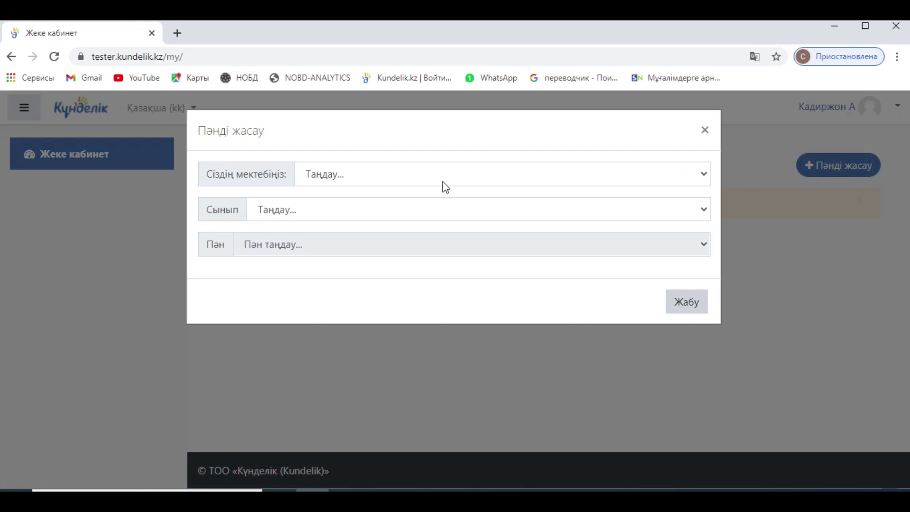
pyautogui.click(402, 174)
pyautogui.click(382, 208)
pyautogui.click(374, 214)
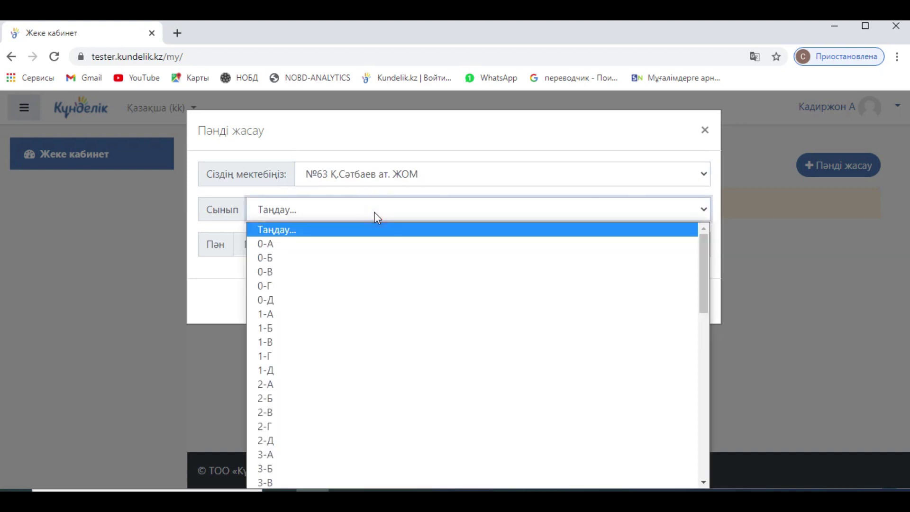
pyautogui.scroll(-9, 351, 385)
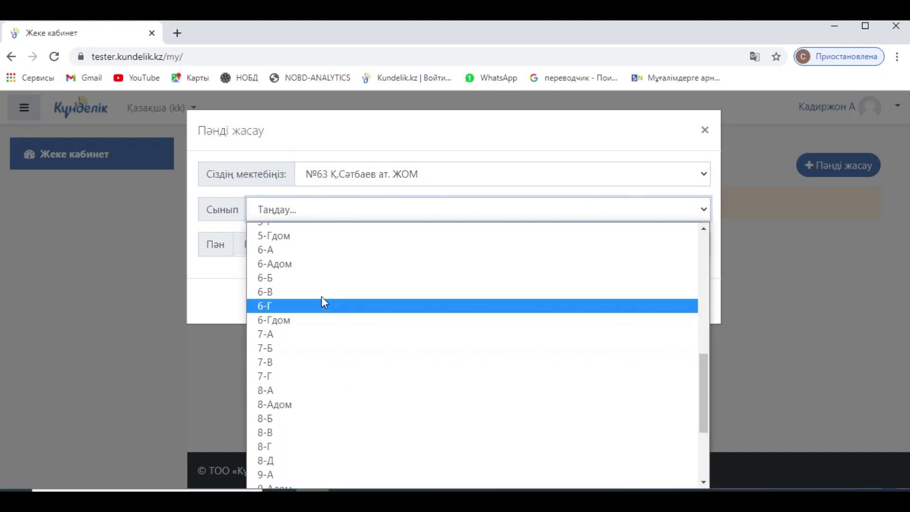
pyautogui.click(305, 250)
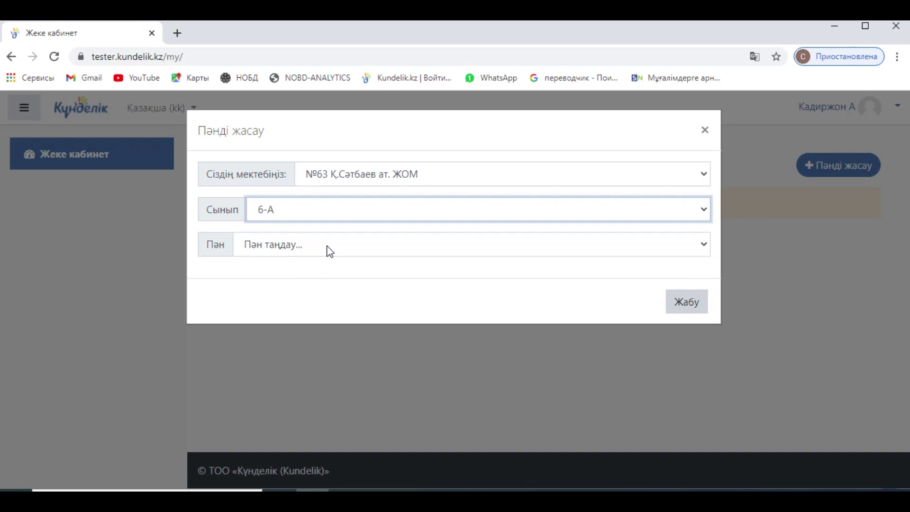
pyautogui.click(328, 245)
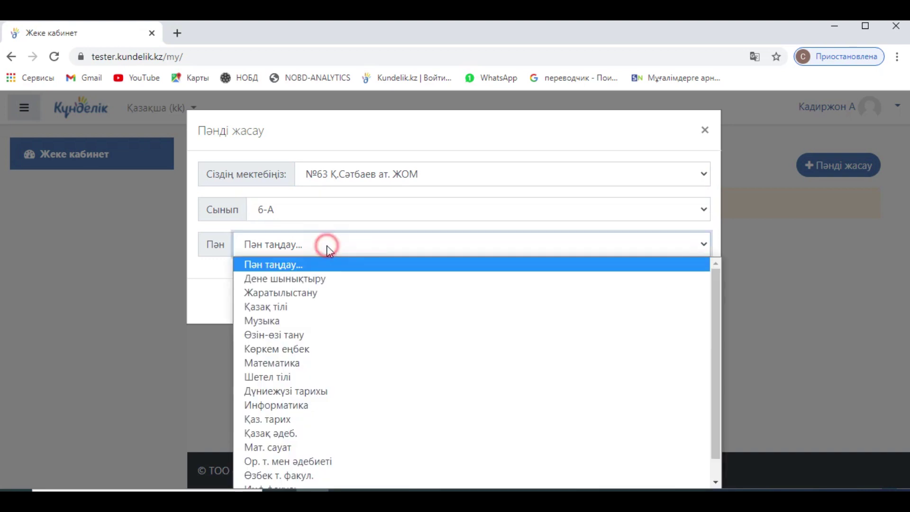
pyautogui.click(310, 407)
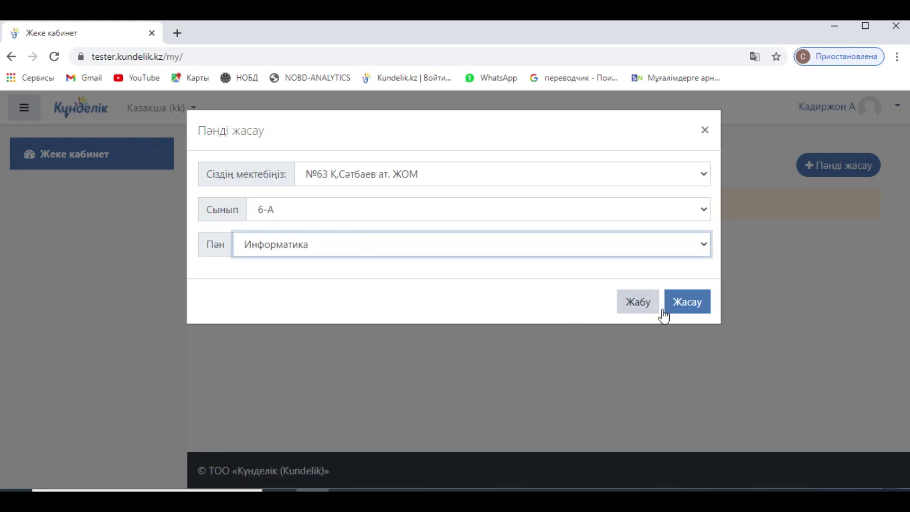
pyautogui.click(690, 311)
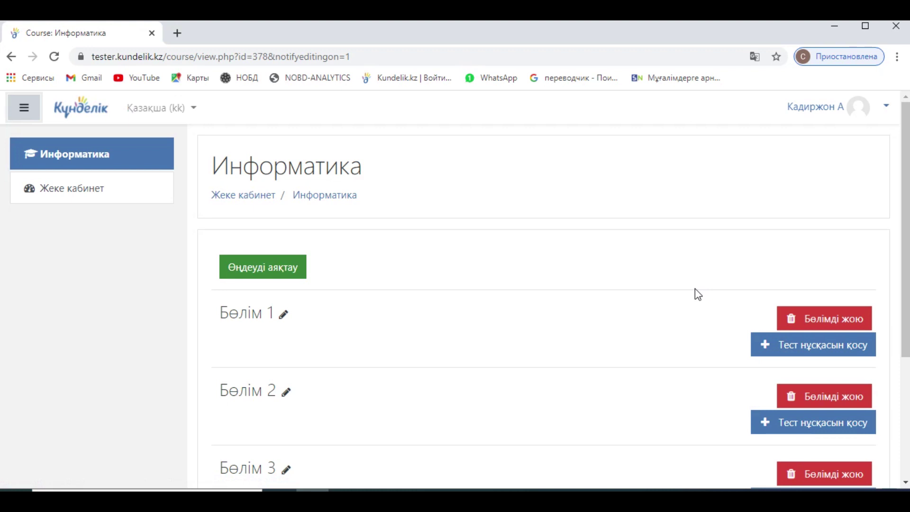
# Step: Delete the section Бөлім 4 from the Информатика course
pyautogui.scroll(-4, 695, 293)
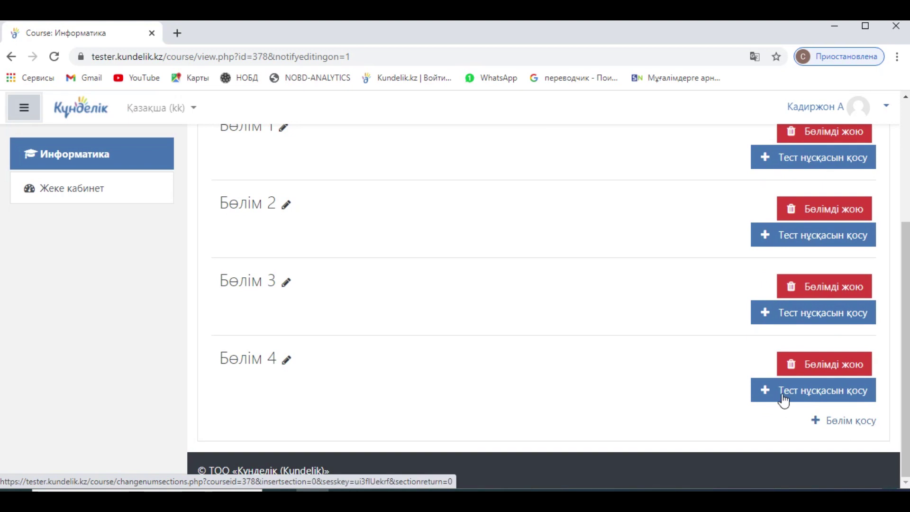
pyautogui.click(836, 369)
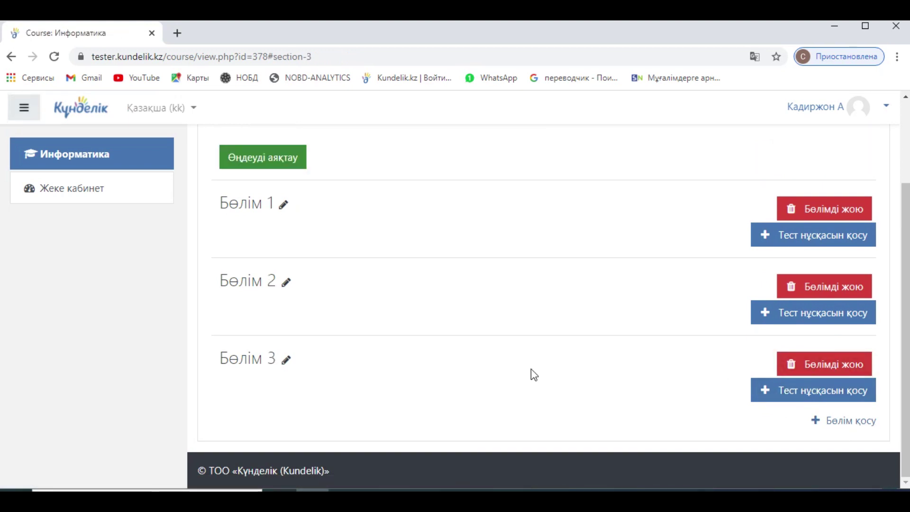
# Step: Rename the section Бөлім 1 as БЖБ and Бөлім 2 as ТЖБ
pyautogui.click(260, 207)
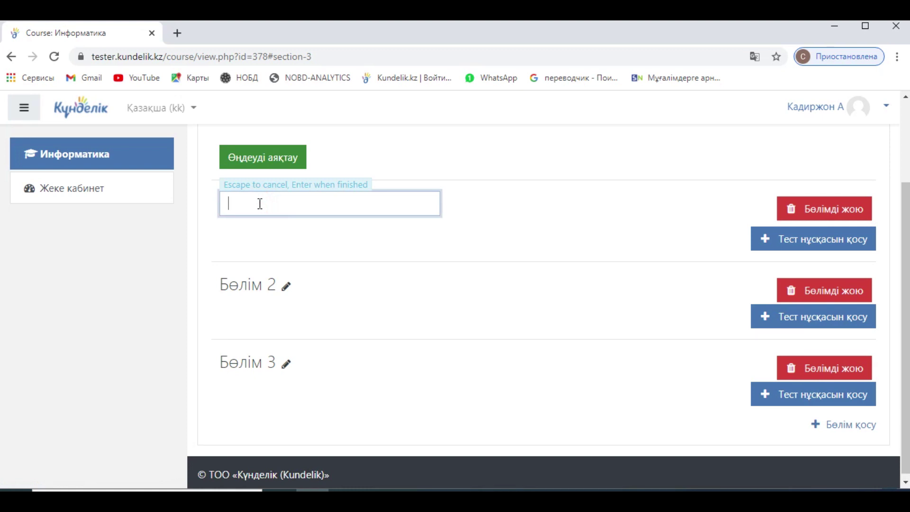
pyautogui.write('БЖБ')
pyautogui.press('Return')
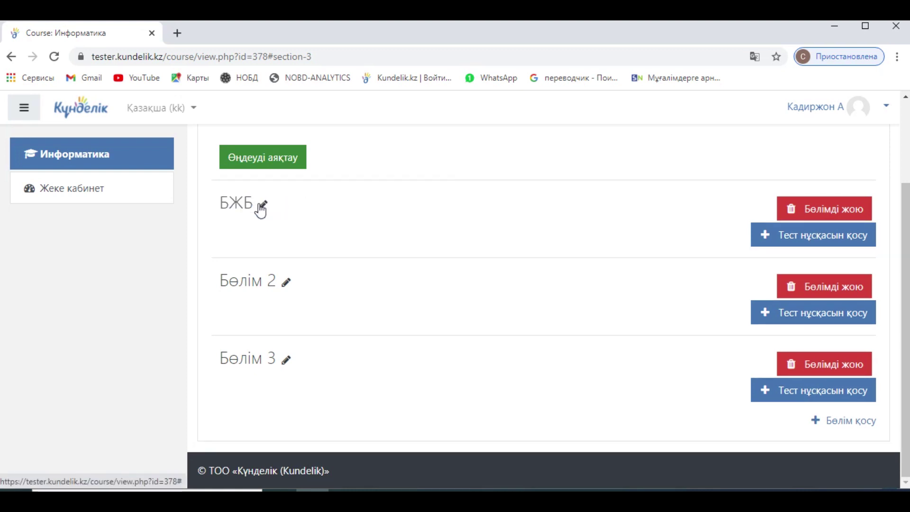
pyautogui.click(244, 286)
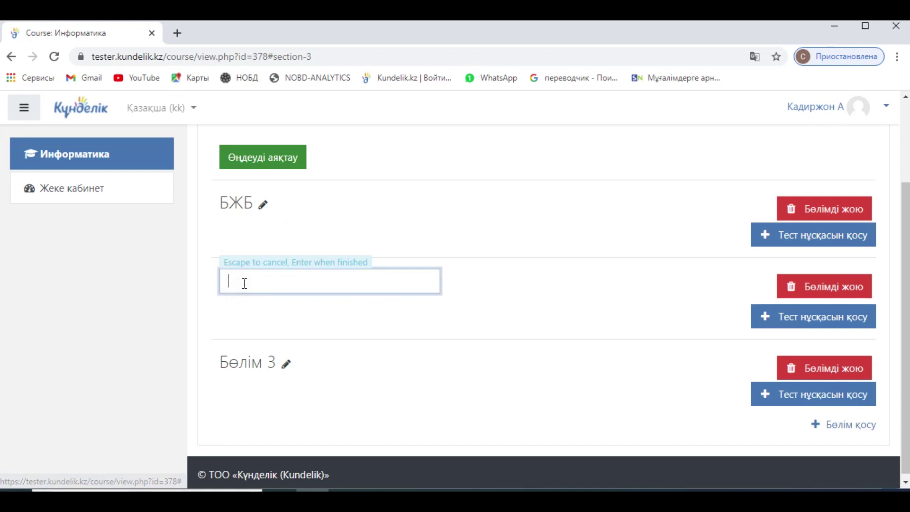
pyautogui.write('ТЖБ')
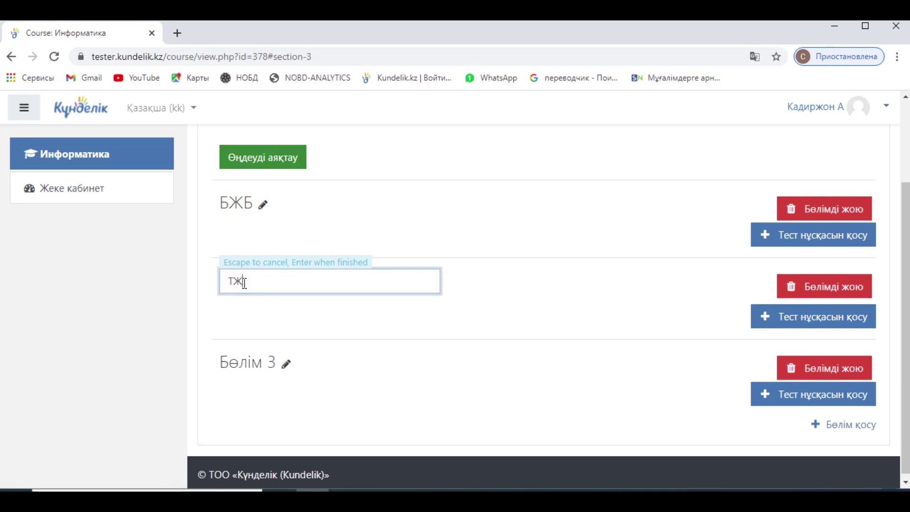
pyautogui.press('Return')
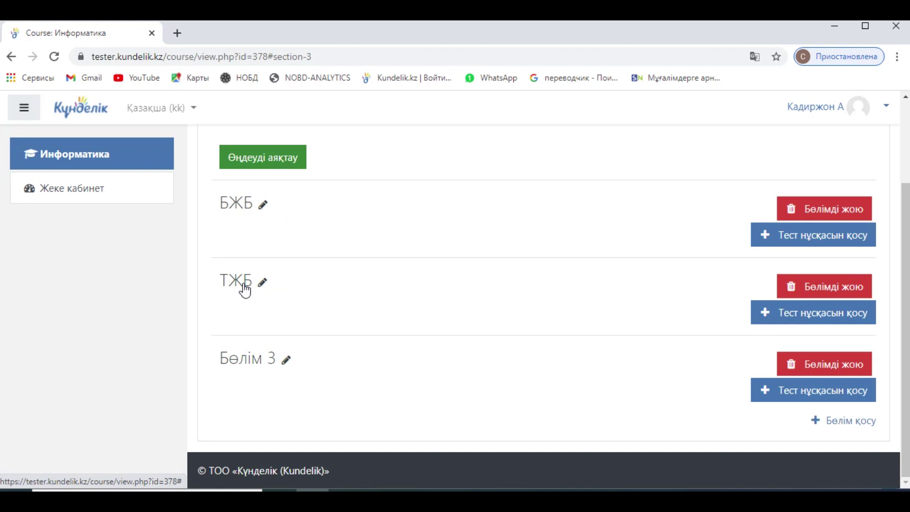
pyautogui.press('Tab')
pyautogui.press('Tab')
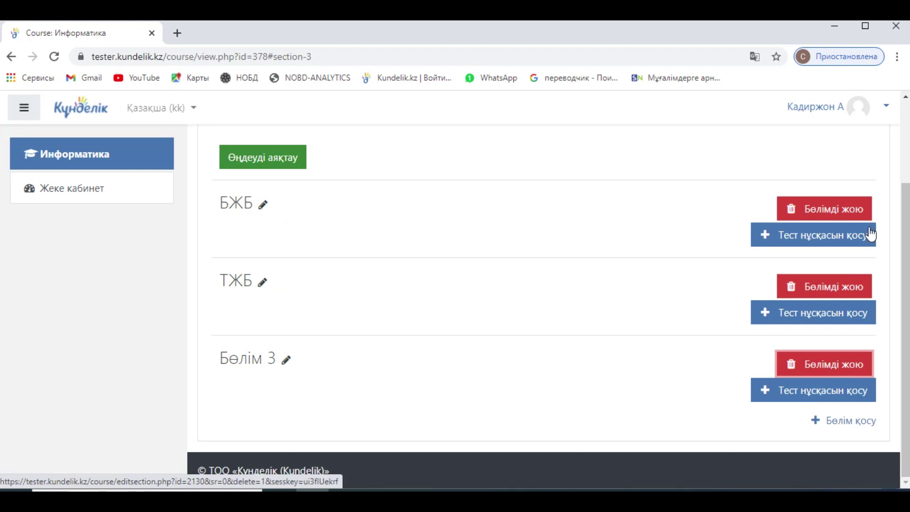
# Step: Add a test named 3-тоқсан to the БЖБ section and save it
pyautogui.click(851, 241)
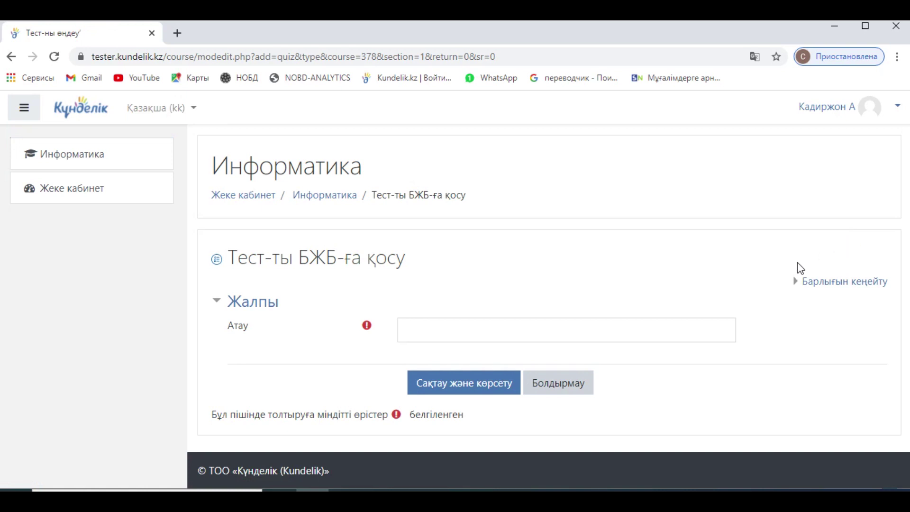
pyautogui.click(618, 326)
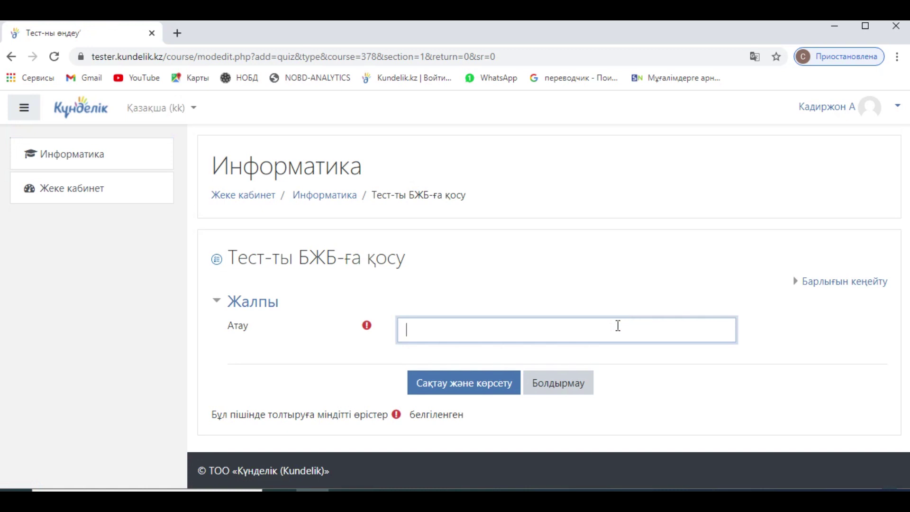
pyautogui.write('З-тоқсан')
pyautogui.click(474, 384)
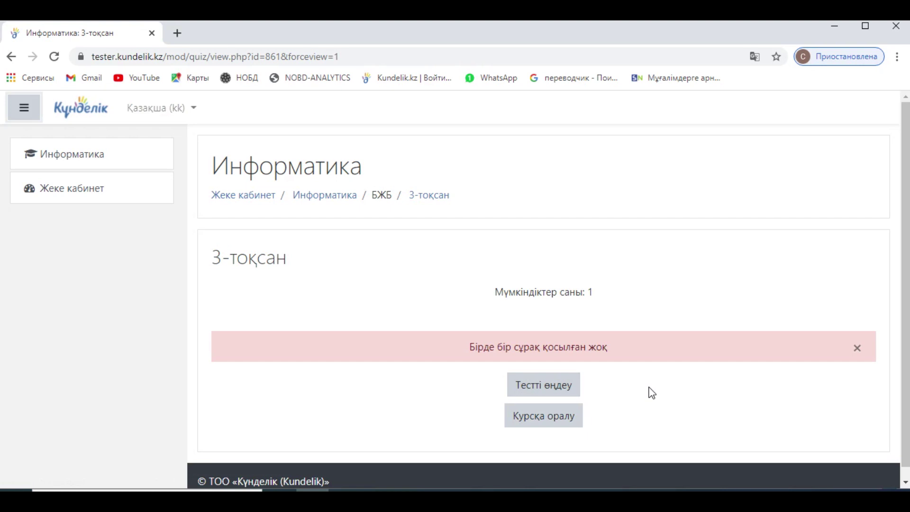
# Step: Add a question to the 3-тоқсан test with the bold text "ms word та қанша табуляция маркері бар"
pyautogui.click(570, 394)
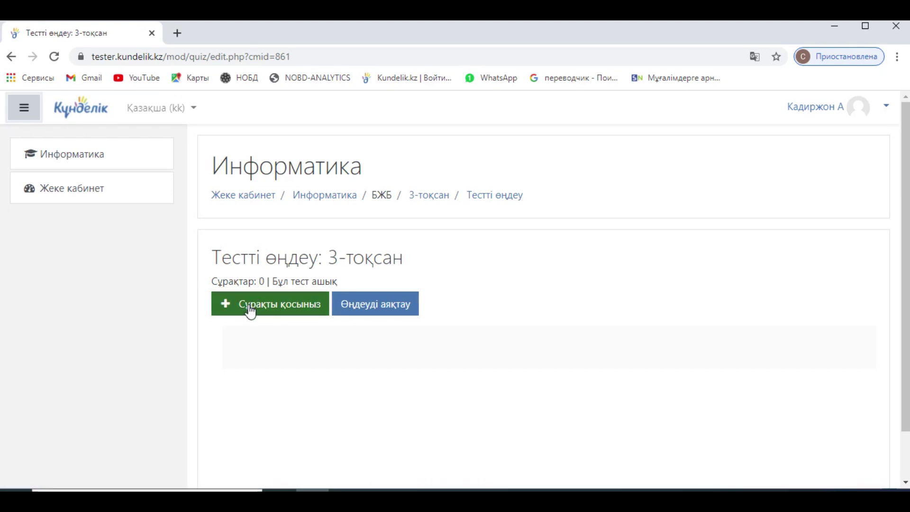
pyautogui.click(290, 314)
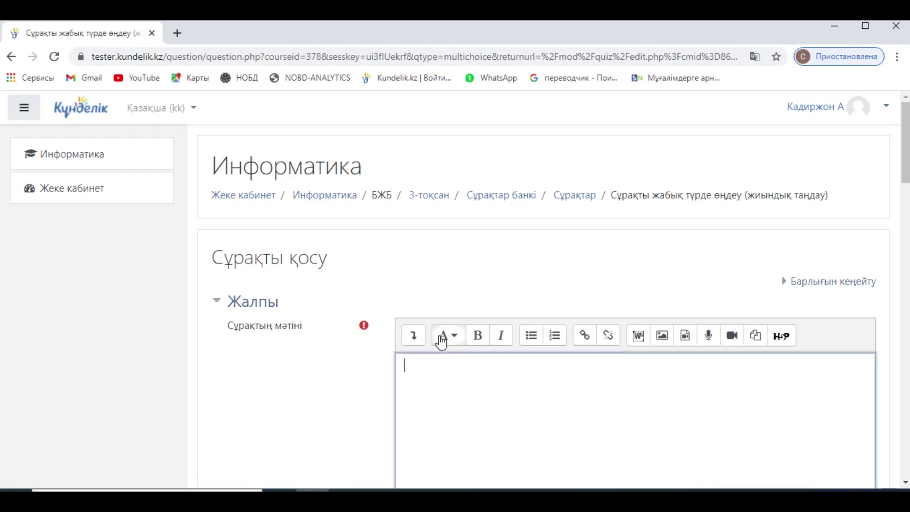
pyautogui.click(463, 390)
pyautogui.scroll(-5, 490, 368)
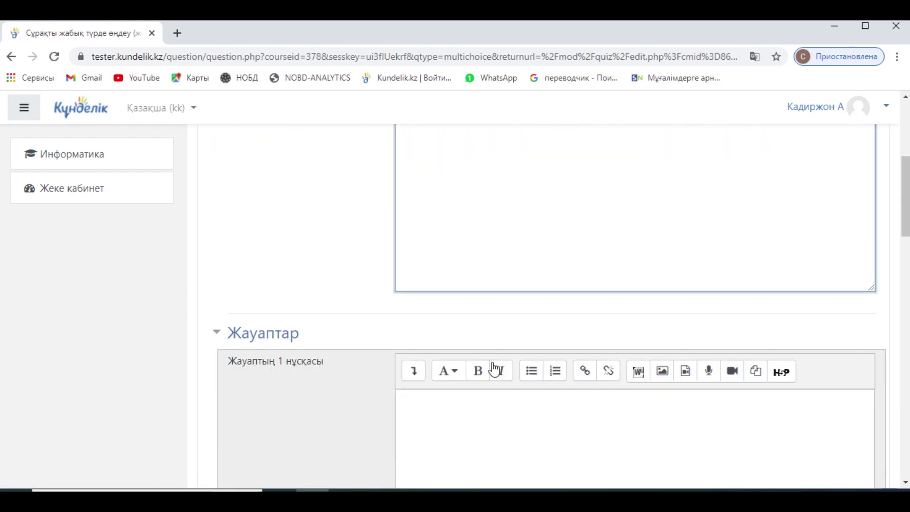
pyautogui.scroll(3, 502, 220)
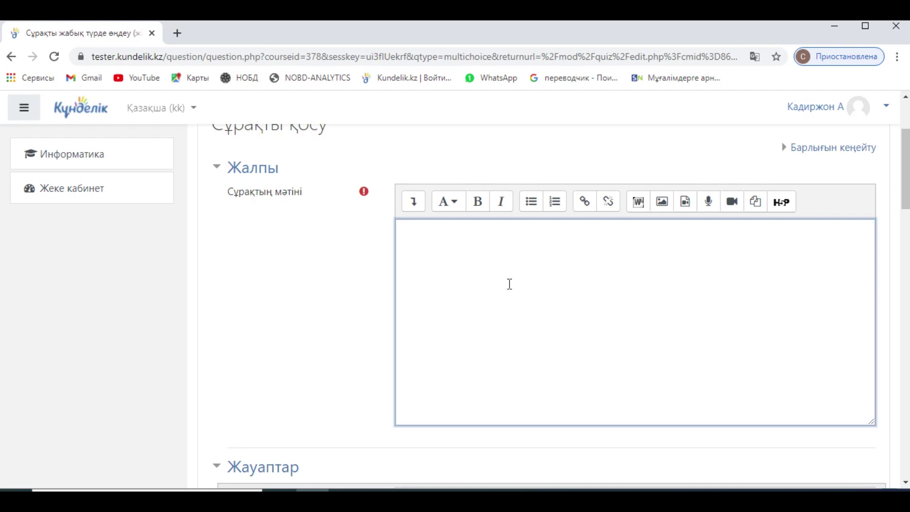
pyautogui.write('ms word')
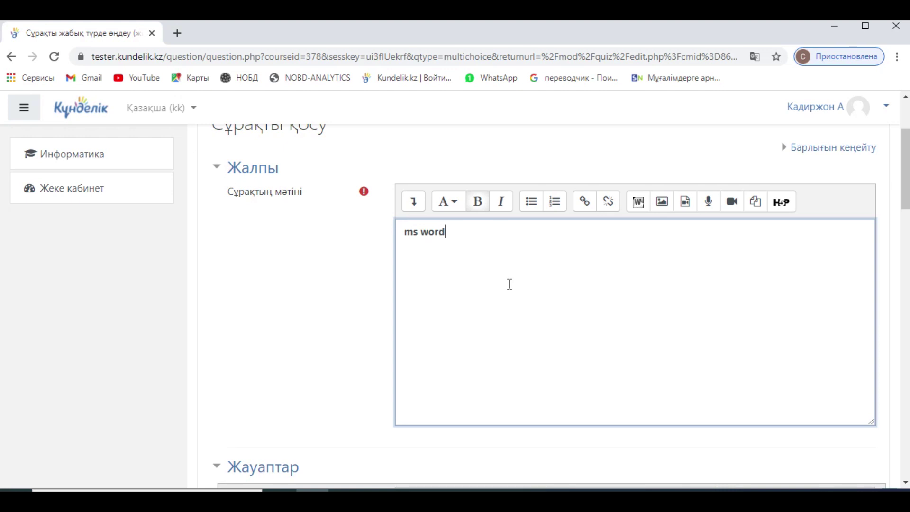
pyautogui.hotkey('alt', 'shift')
pyautogui.write('та қанш')
pyautogui.write('табу')
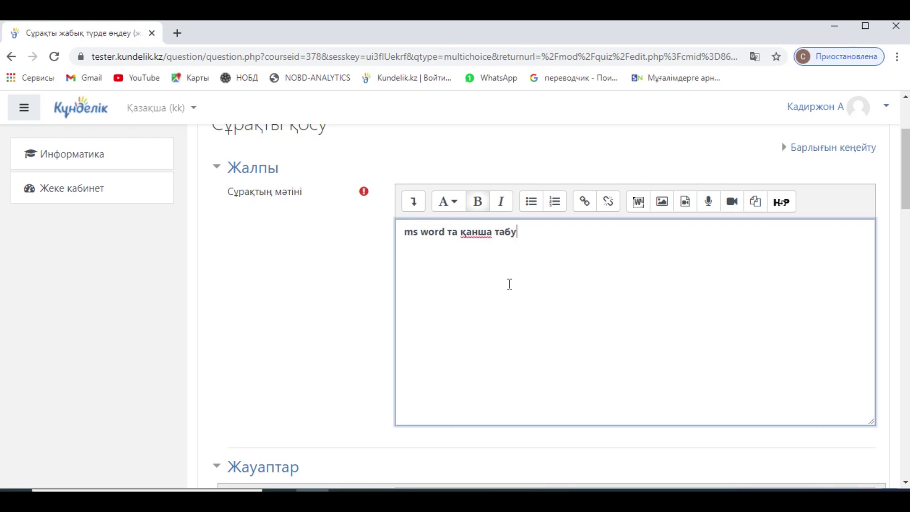
pyautogui.write('ляция')
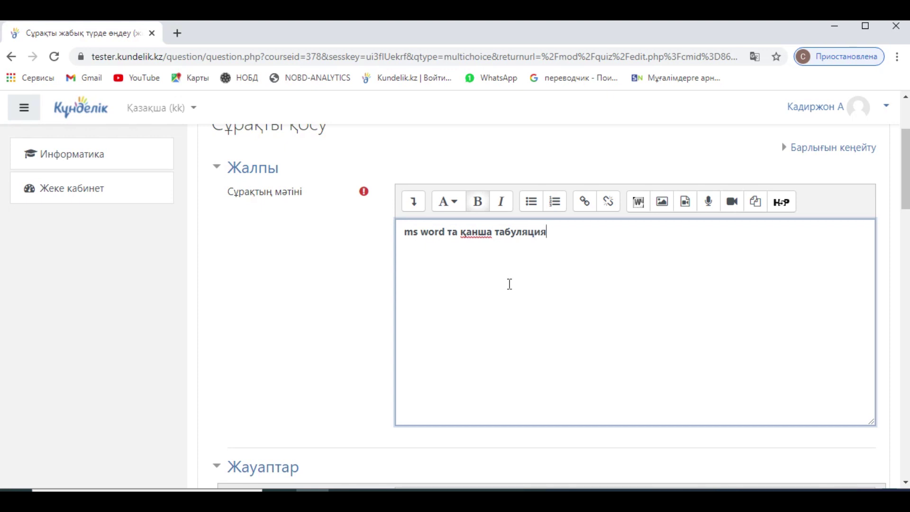
pyautogui.write(' марк')
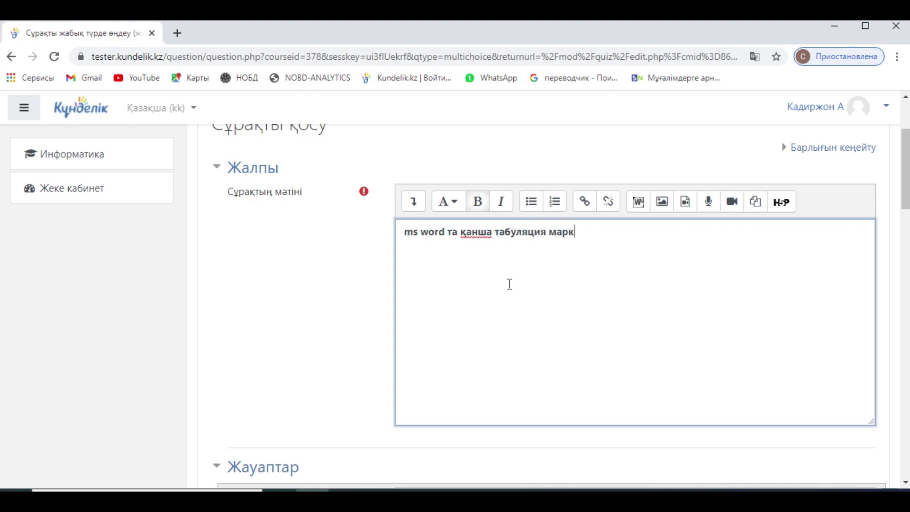
pyautogui.write('ері бар')
# Step: Enter 1 as the text of the question's first answer option
pyautogui.scroll(-4, 521, 286)
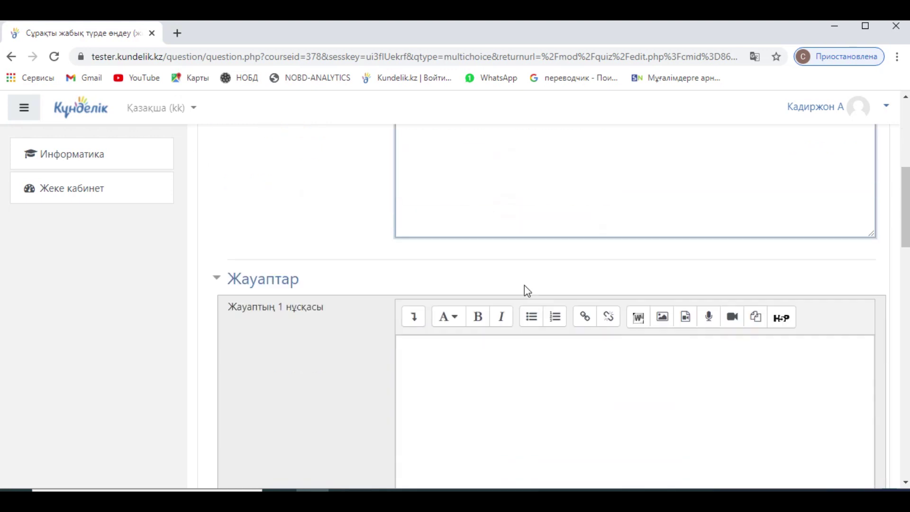
pyautogui.scroll(-2, 524, 285)
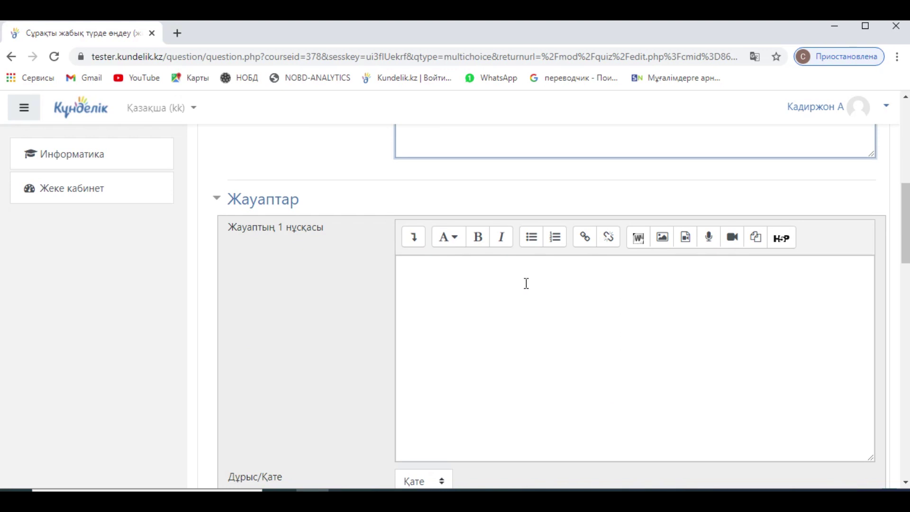
pyautogui.click(526, 283)
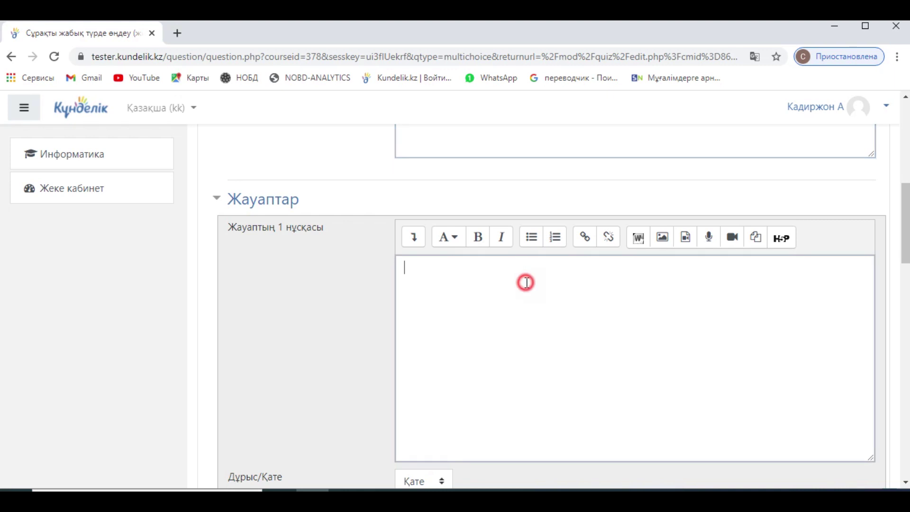
pyautogui.write('1')
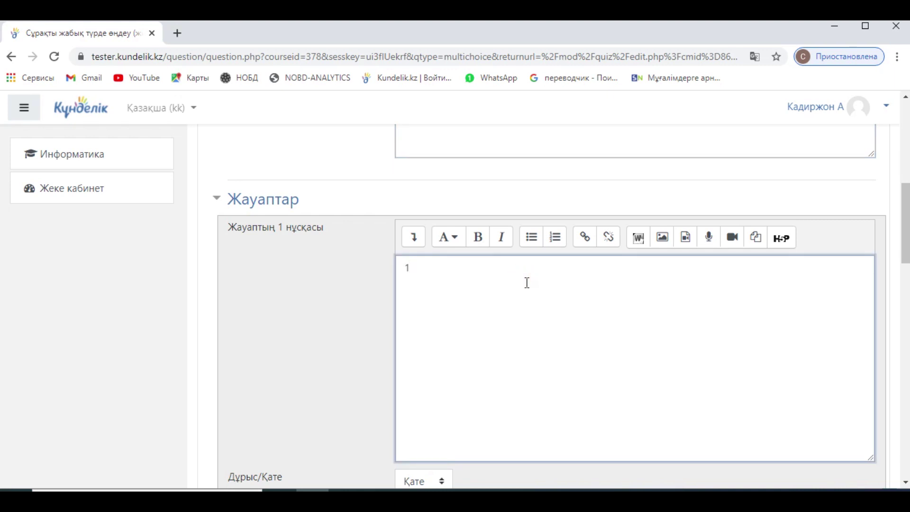
pyautogui.scroll(-3, 525, 285)
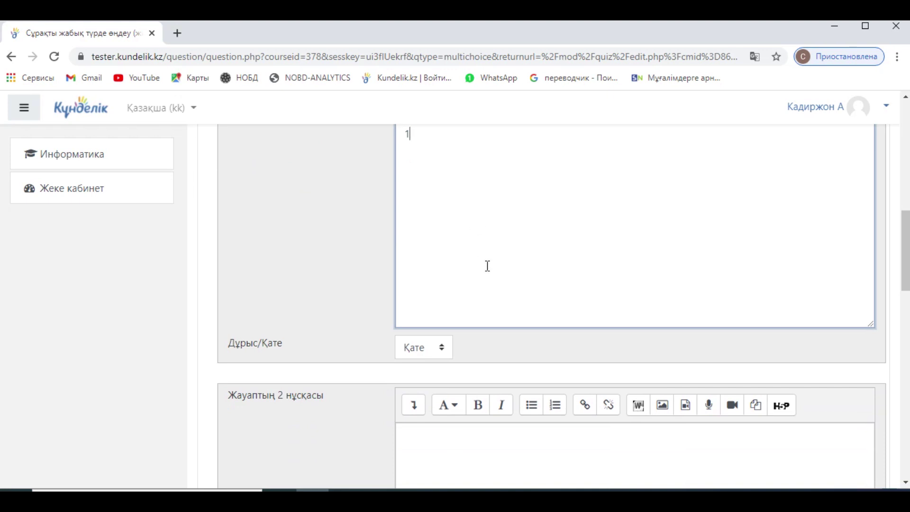
# Step: Enter 5 as the text of the second answer option and mark that option as Дұрыс
pyautogui.click(444, 351)
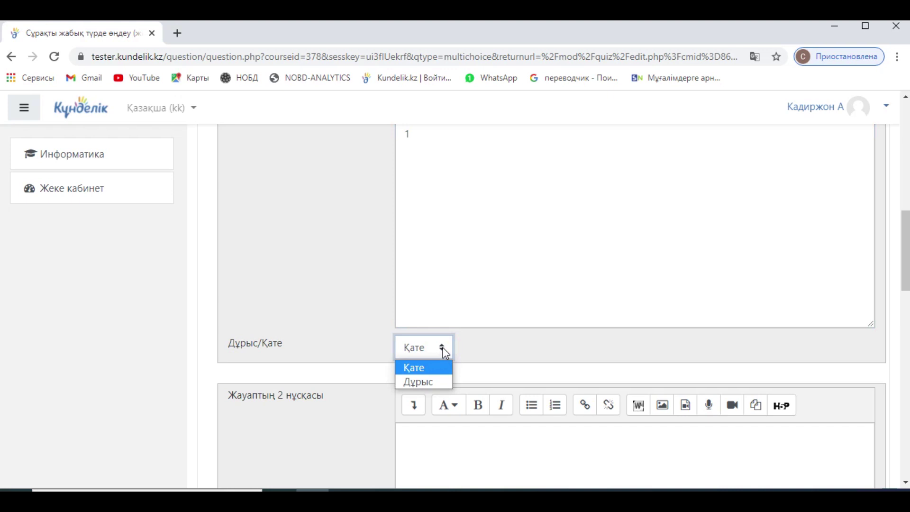
pyautogui.click(468, 226)
pyautogui.click(466, 222)
pyautogui.scroll(-5, 493, 223)
pyautogui.click(503, 232)
pyautogui.write('5')
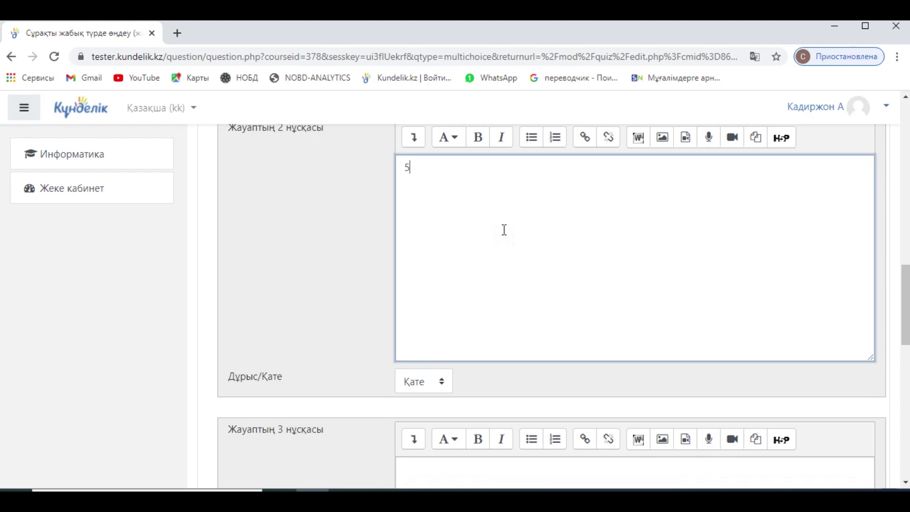
pyautogui.scroll(-1, 488, 305)
pyautogui.click(426, 339)
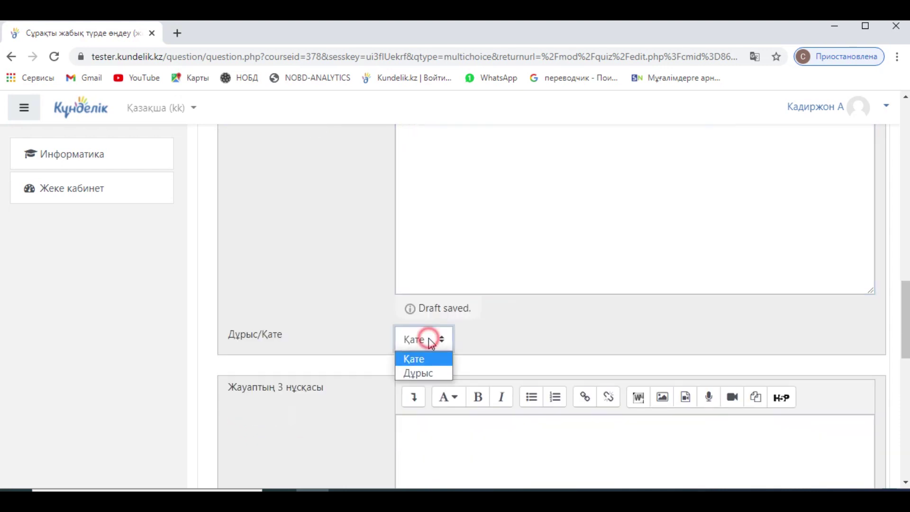
pyautogui.click(413, 375)
# Step: Enter 3 and 4 as the third and fourth answer options and save the question
pyautogui.scroll(-3, 417, 374)
pyautogui.click(506, 288)
pyautogui.write('3')
pyautogui.scroll(-7, 497, 325)
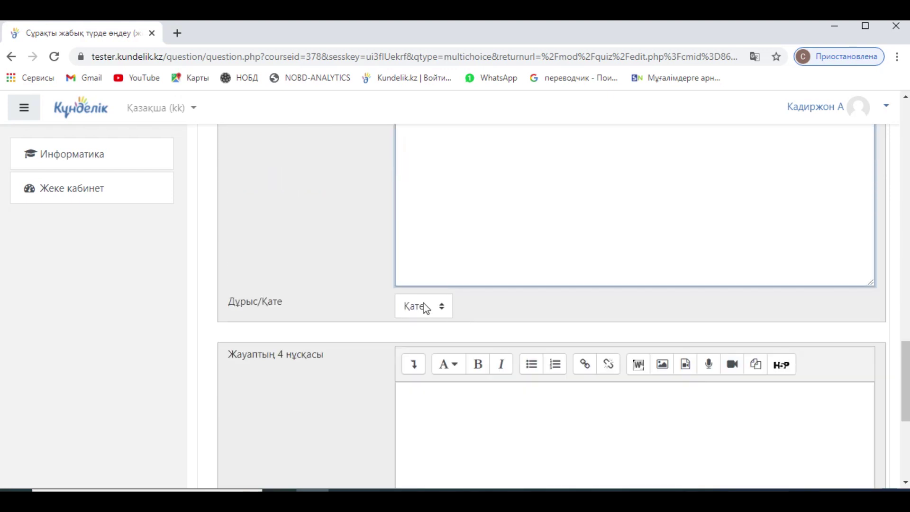
pyautogui.click(477, 303)
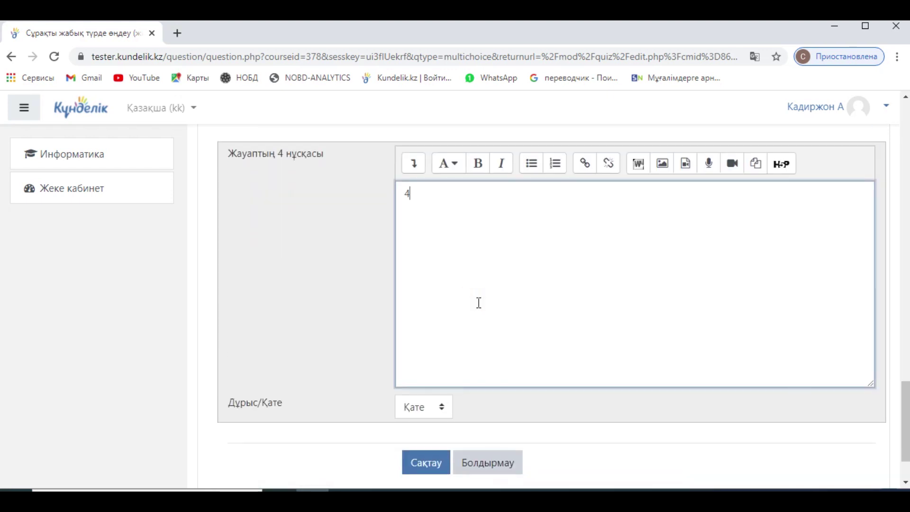
pyautogui.scroll(-2, 466, 327)
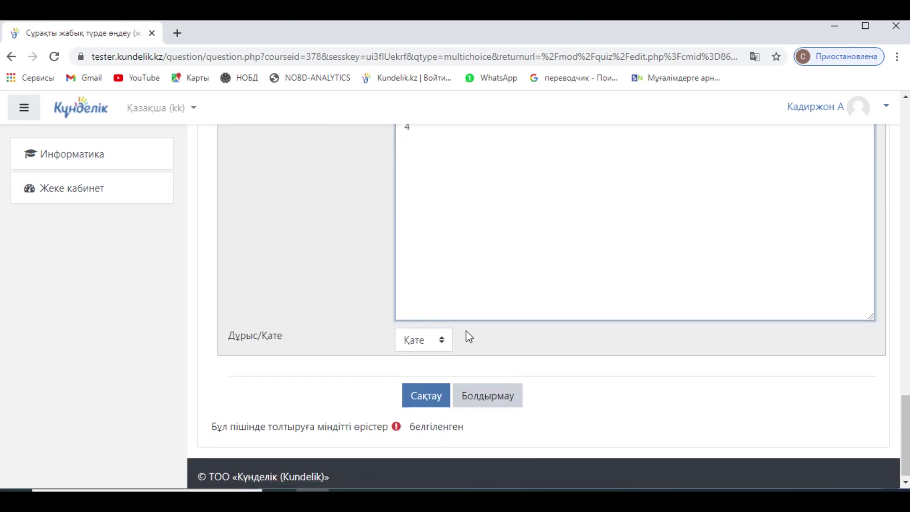
pyautogui.click(432, 395)
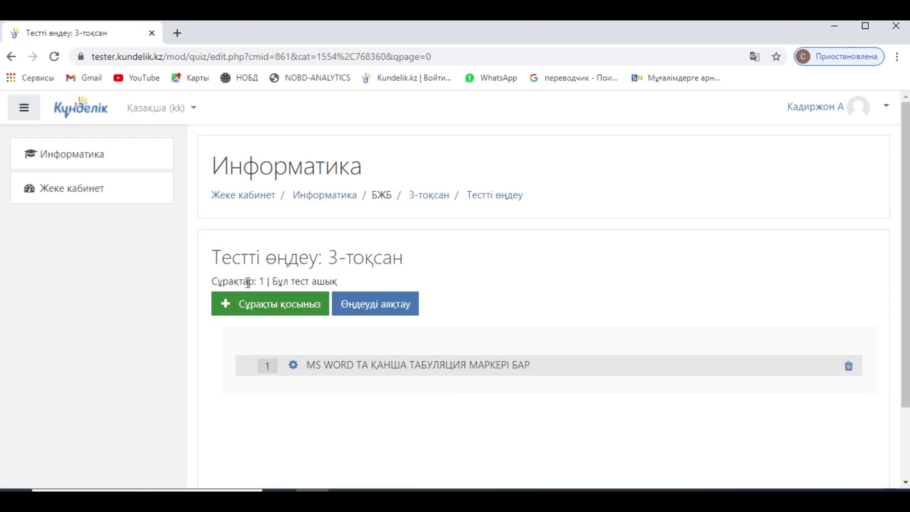
# Step: Add another question to the 3-тоқсан test with the text "бейнеклип файлдардың кеңейтілімі"
pyautogui.click(265, 313)
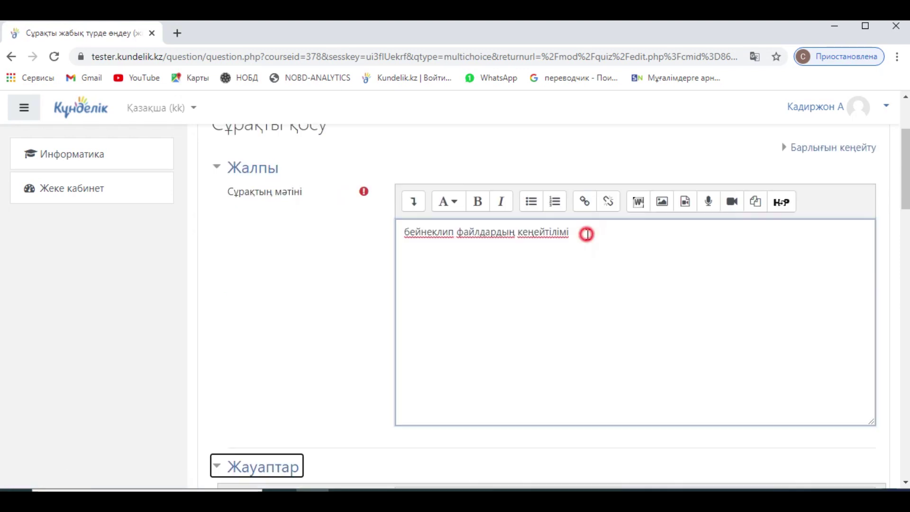
pyautogui.click(590, 236)
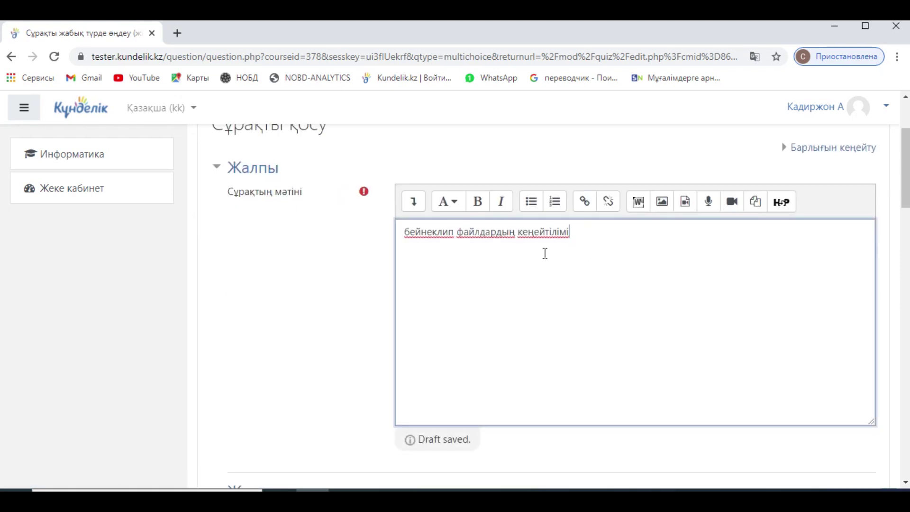
# Step: Enter "avi, mp4" as the text of the new question's first answer option
pyautogui.scroll(-5, 563, 255)
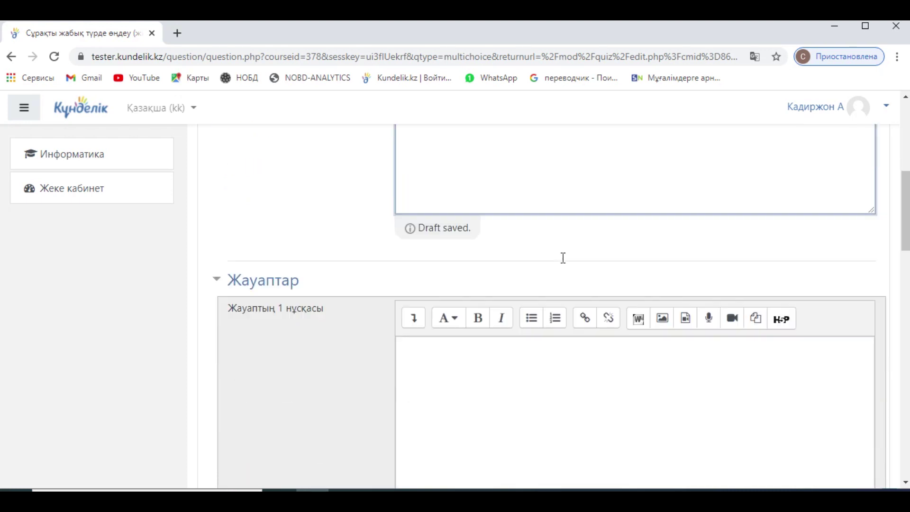
pyautogui.click(542, 314)
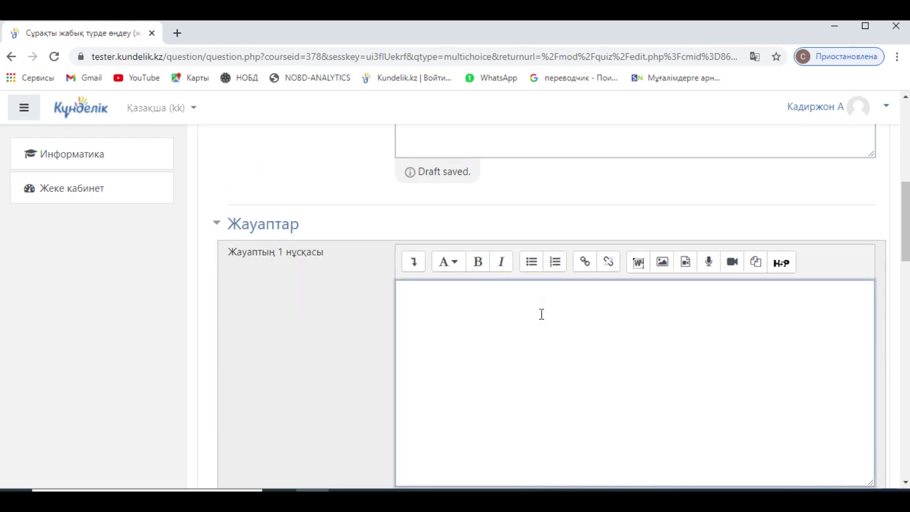
pyautogui.click(542, 314)
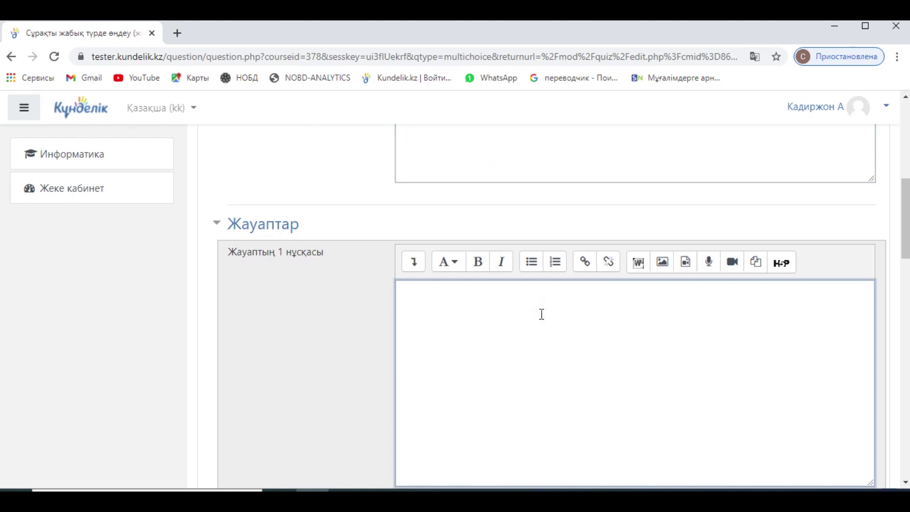
pyautogui.write('a')
pyautogui.write('vi6')
pyautogui.press('BackSpace')
pyautogui.write('.')
pyautogui.press('BackSpace')
pyautogui.write(', mp4')
pyautogui.scroll(-1, 522, 303)
# Step: Mark the first answer option of the video file extension question as Дұрыс
pyautogui.click(508, 295)
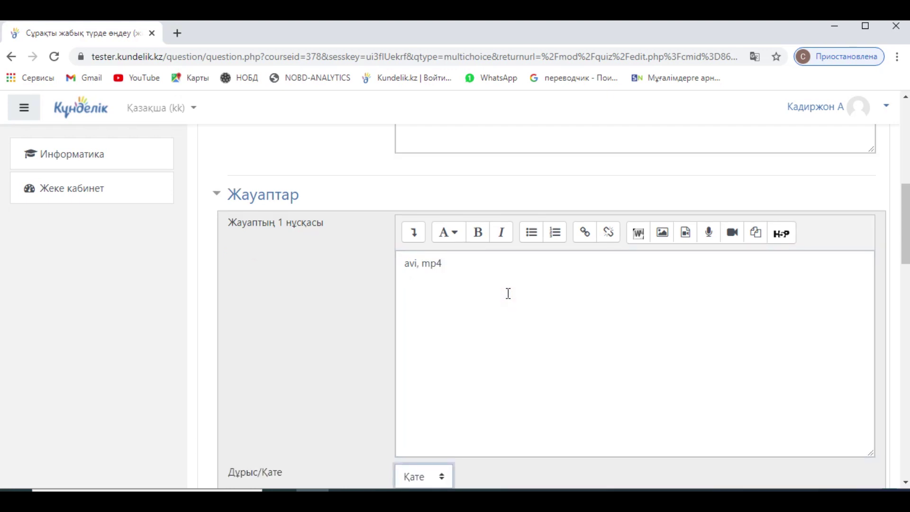
pyautogui.click(510, 285)
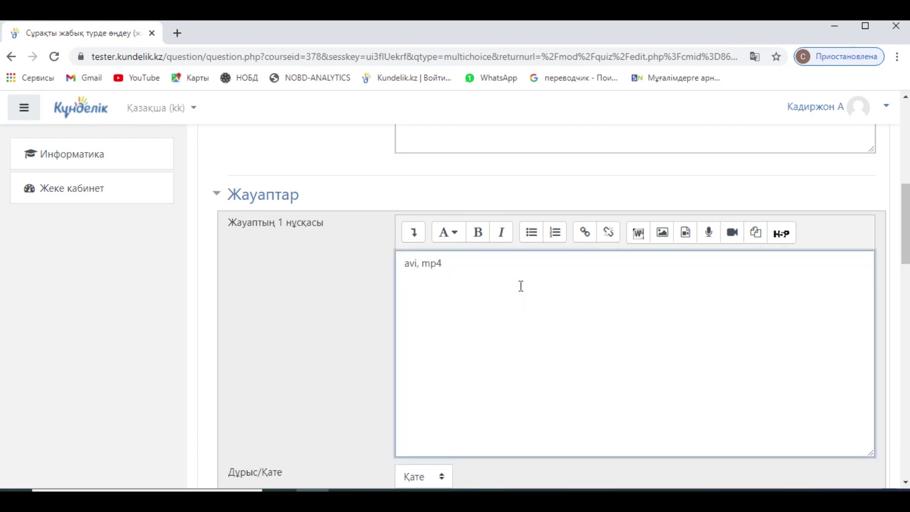
pyautogui.scroll(-5, 521, 286)
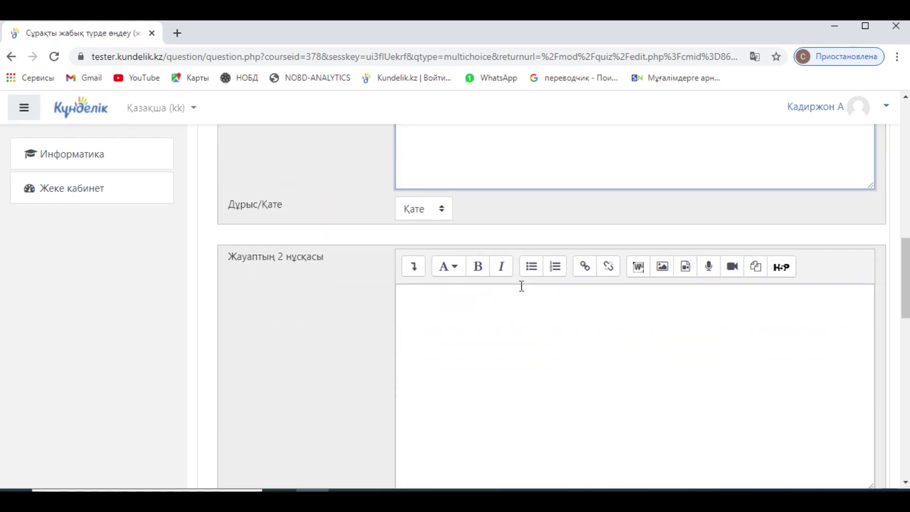
pyautogui.click(514, 329)
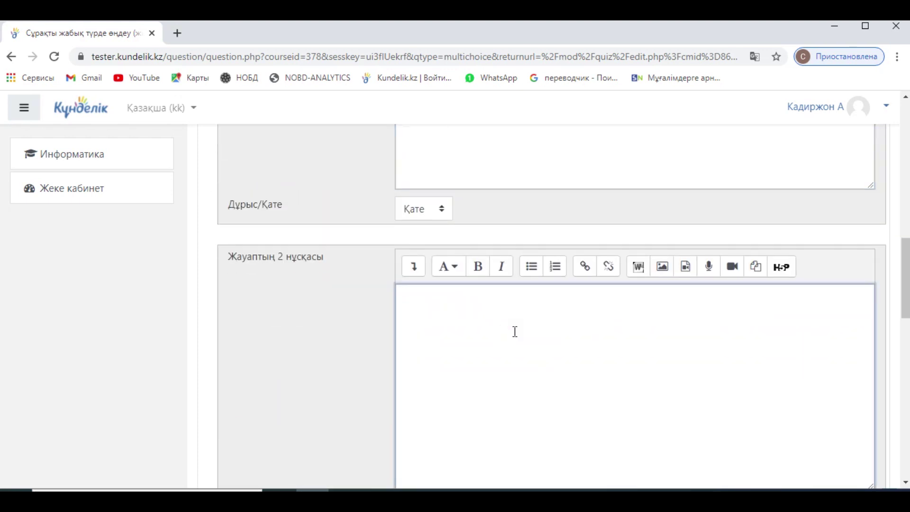
pyautogui.click(436, 213)
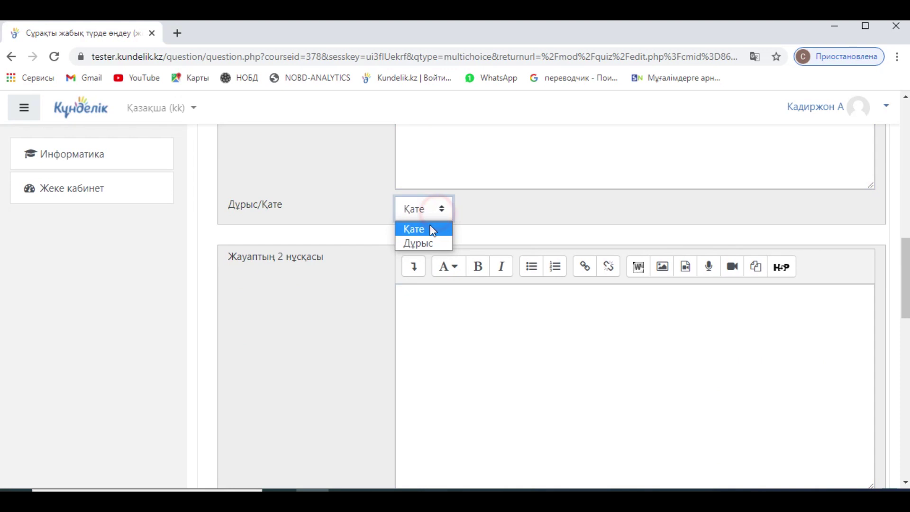
pyautogui.click(424, 244)
# Step: Enter wav, mp3 and doc as the second, third and fourth answer options
pyautogui.click(482, 325)
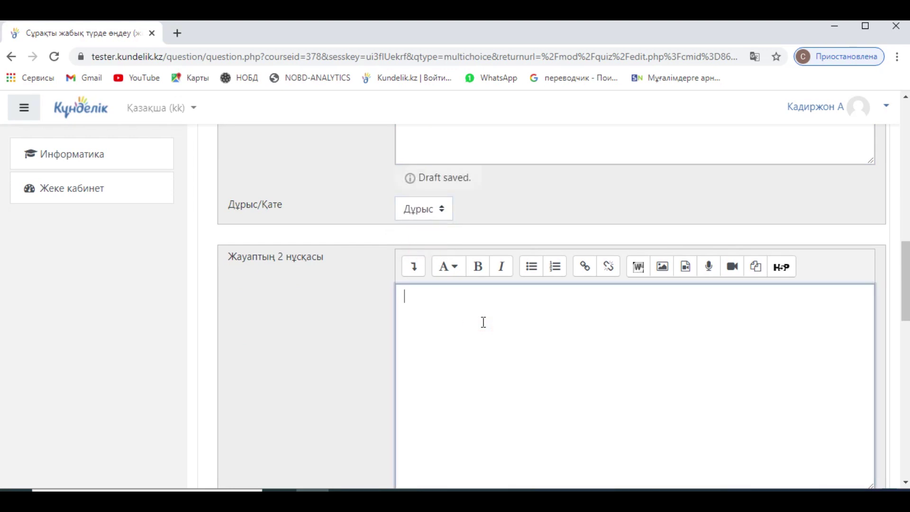
pyautogui.write('wav')
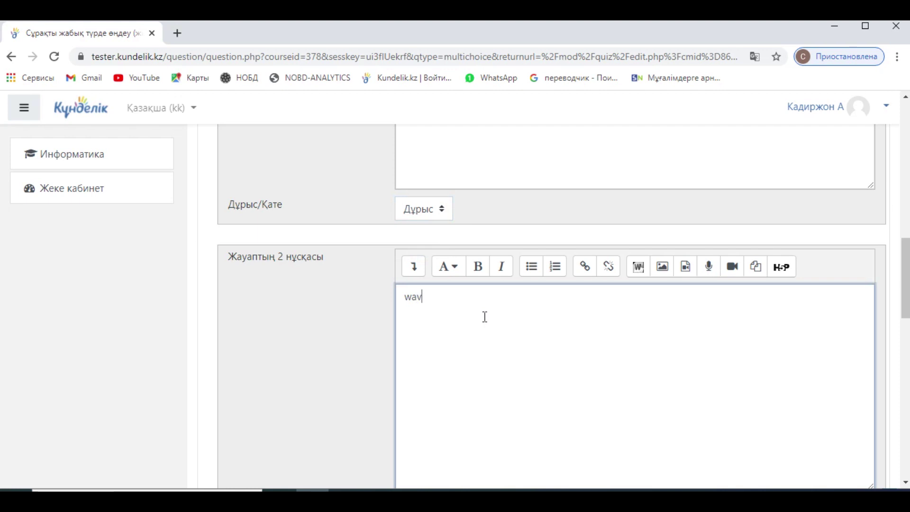
pyautogui.scroll(-5, 485, 318)
pyautogui.click(485, 339)
pyautogui.write('m')
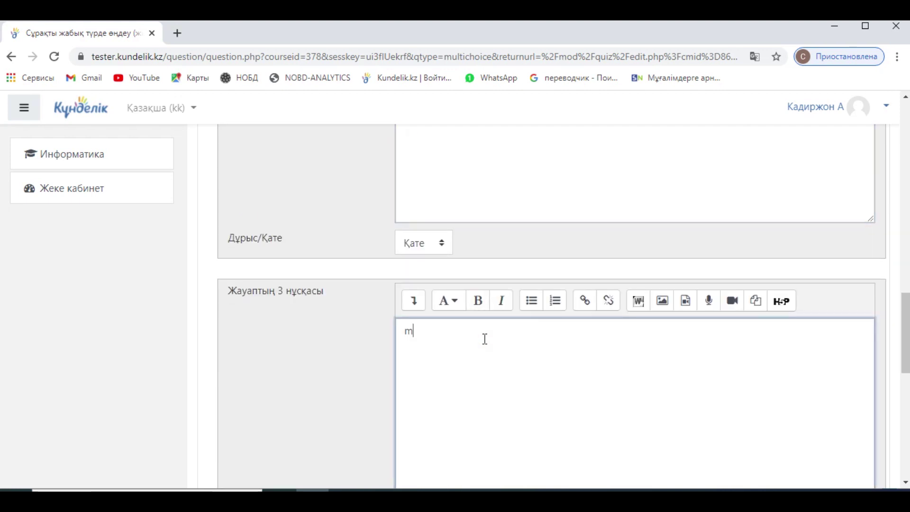
pyautogui.write('p3')
pyautogui.scroll(-5, 493, 328)
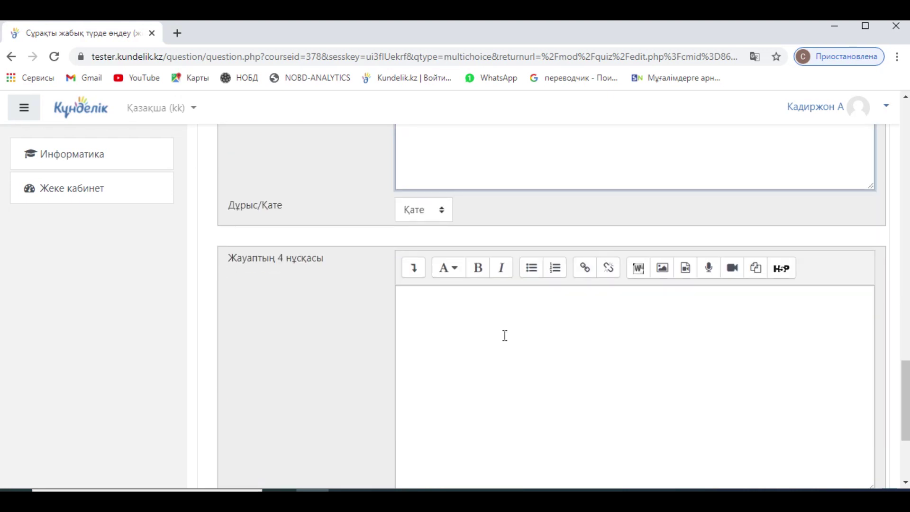
pyautogui.click(505, 335)
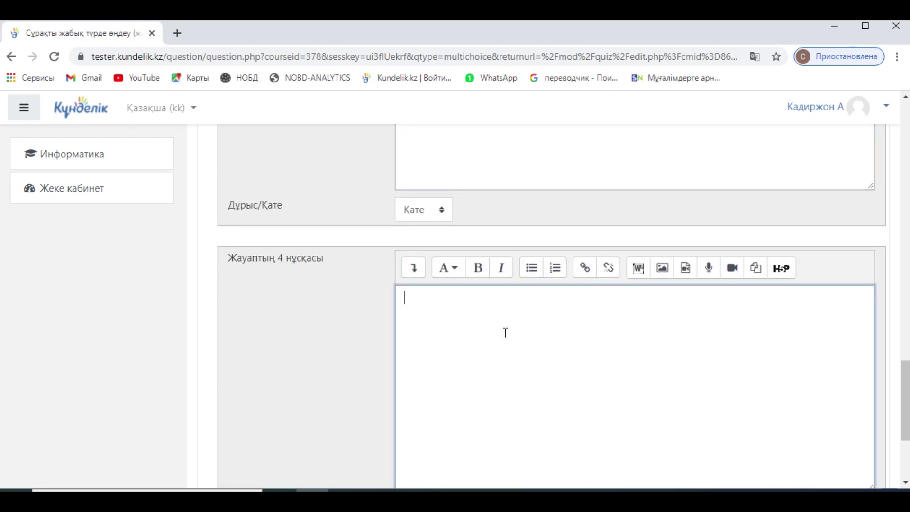
pyautogui.write('doc')
pyautogui.scroll(-5, 504, 329)
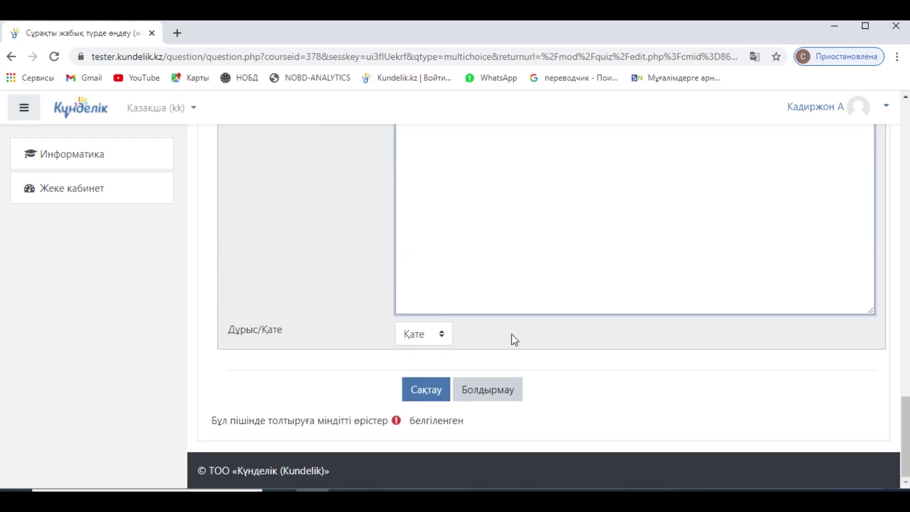
# Step: Check the texts and Дұрыс/Қате settings of all four answer options and save the question
pyautogui.scroll(3, 442, 338)
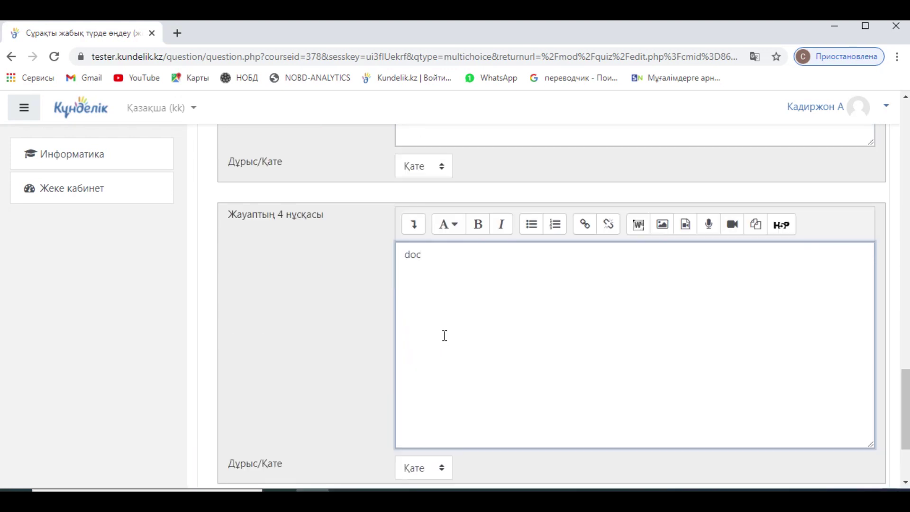
pyautogui.scroll(5, 442, 335)
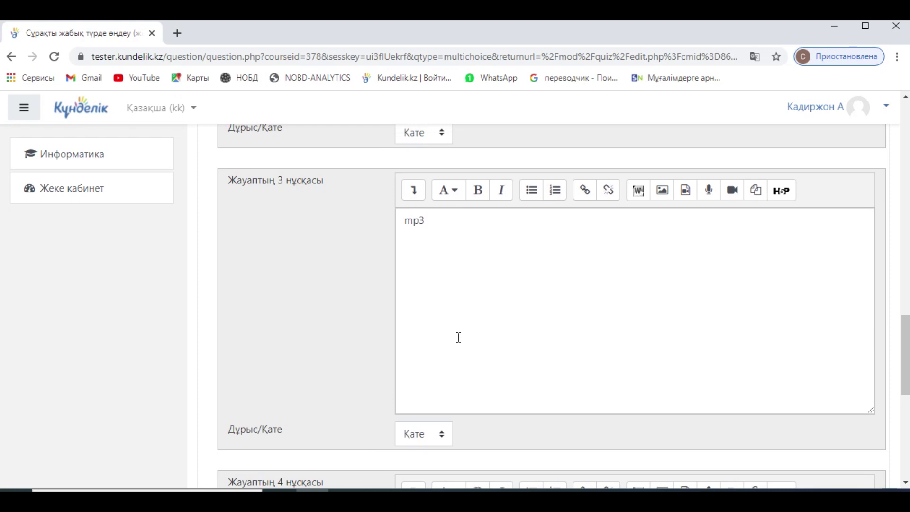
pyautogui.scroll(7, 471, 327)
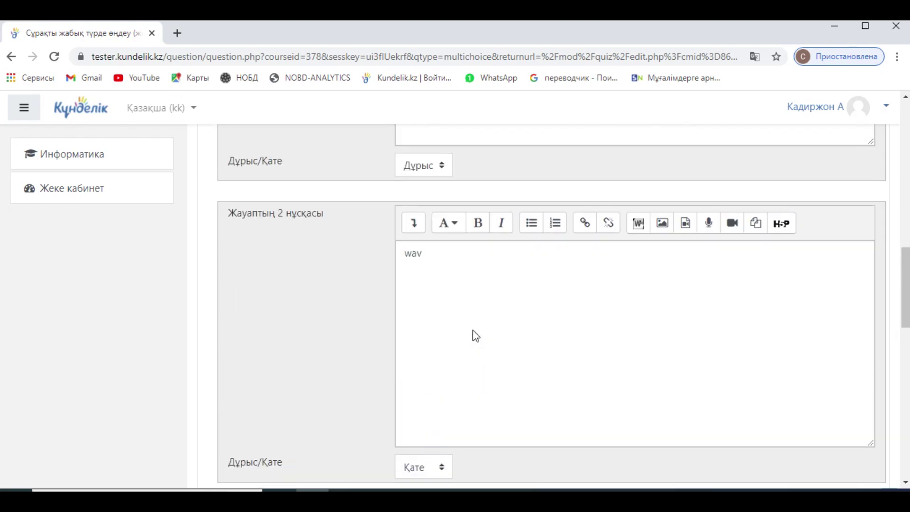
pyautogui.scroll(6, 476, 336)
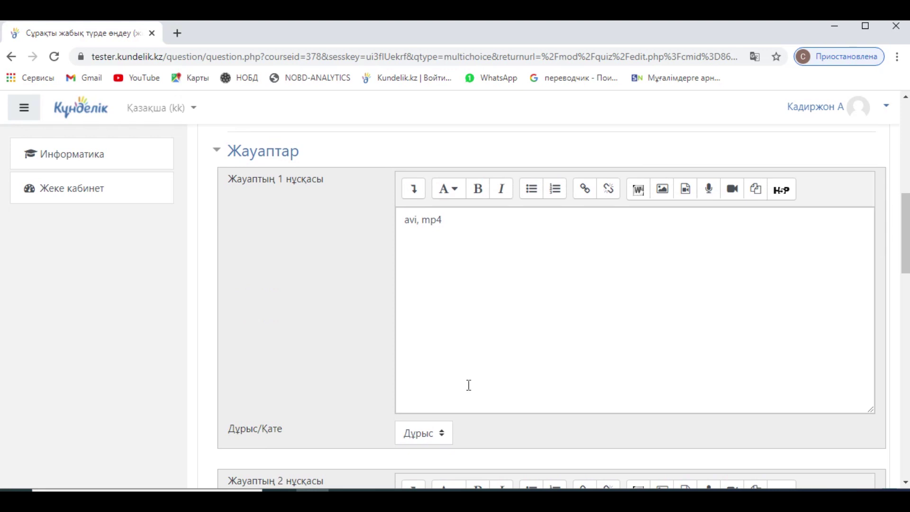
pyautogui.scroll(-20, 530, 360)
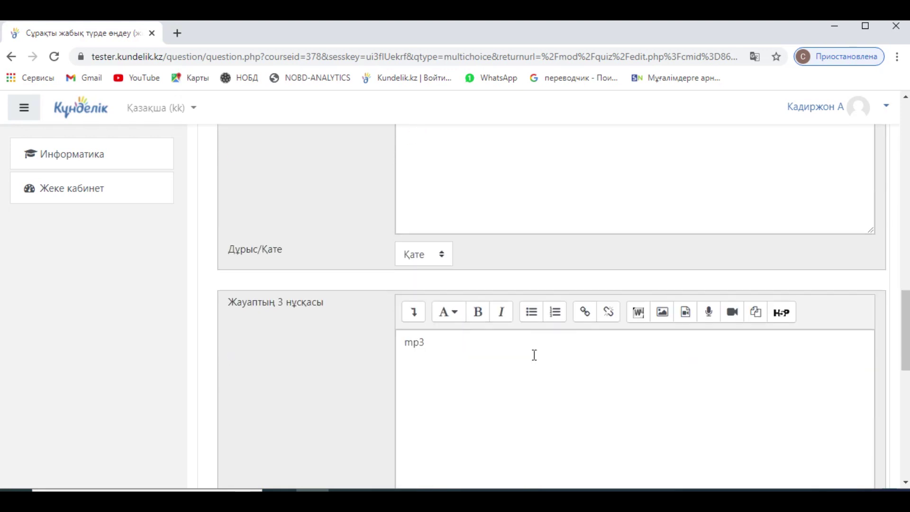
pyautogui.click(423, 391)
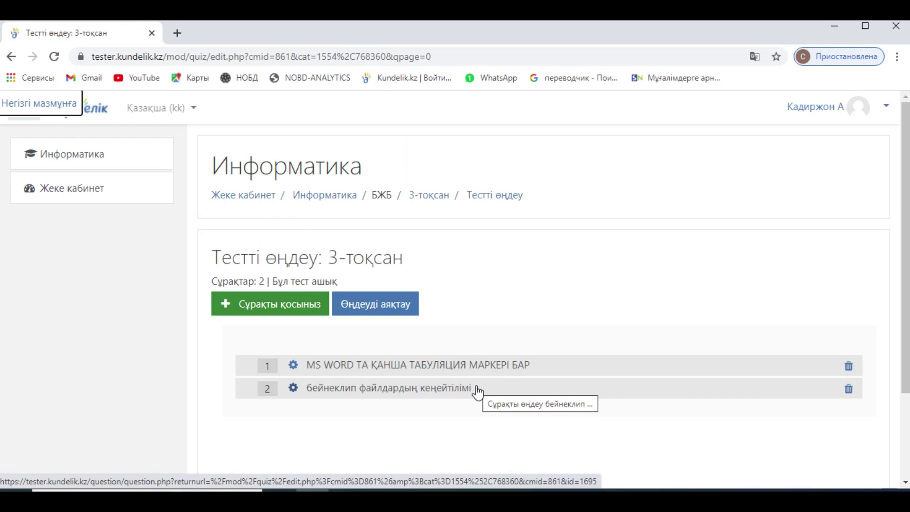
# Step: Finish editing the 3-тоқсан test and return to the Жеке кабинет page
pyautogui.press('Tab')
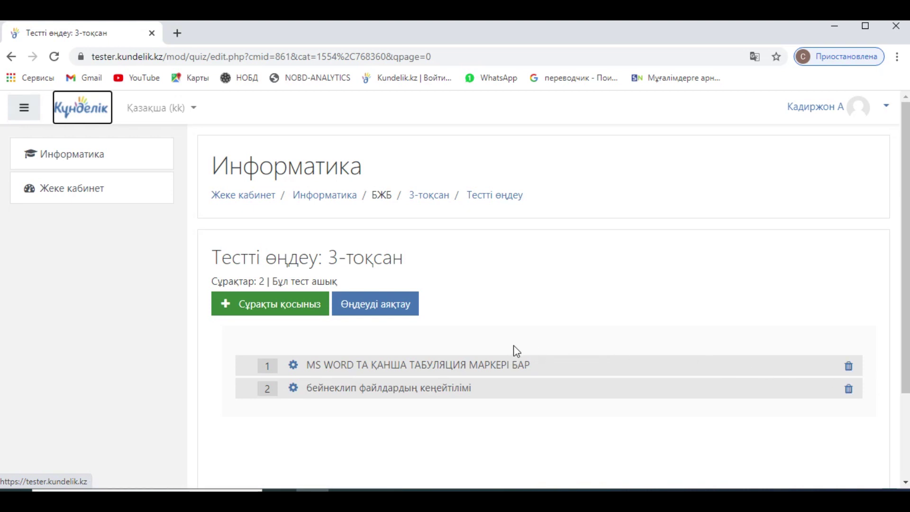
pyautogui.click(390, 313)
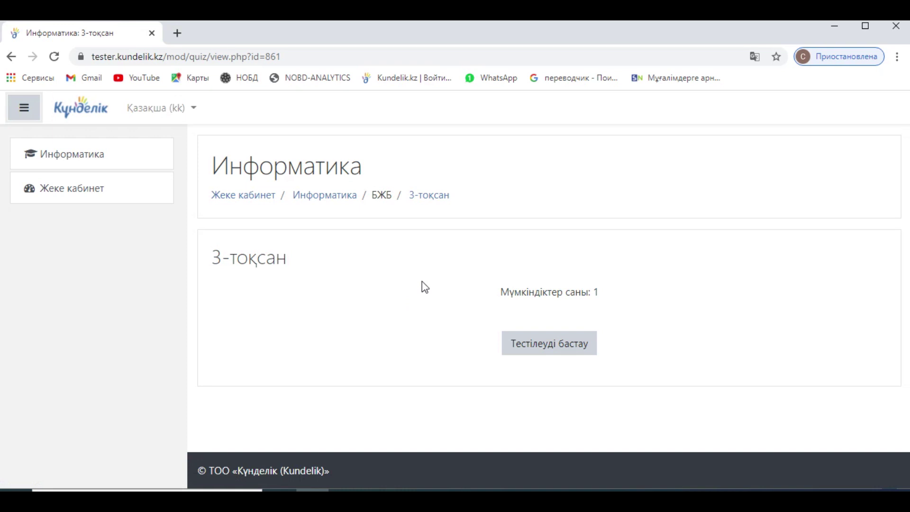
pyautogui.click(253, 196)
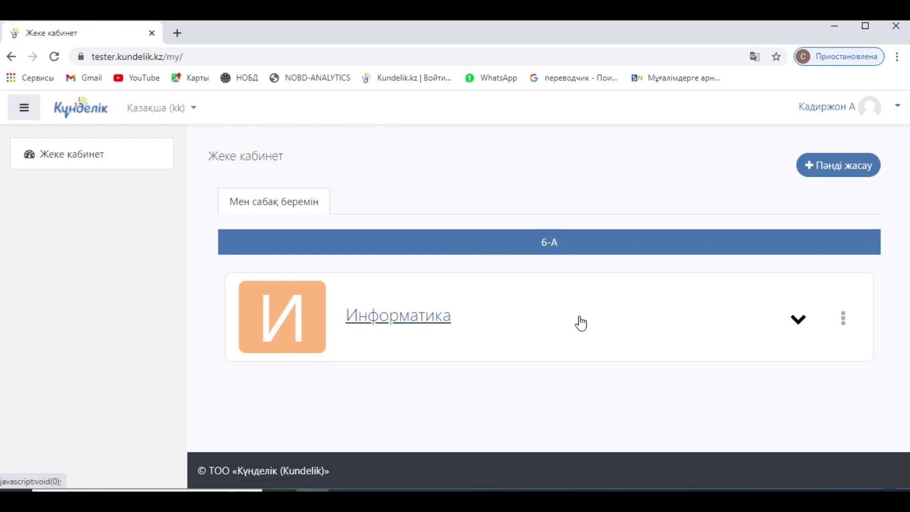
# Step: Expand the Информатика subject of class 6-А, look through the students' 3-тоқсан results, and collapse it again
pyautogui.click(798, 322)
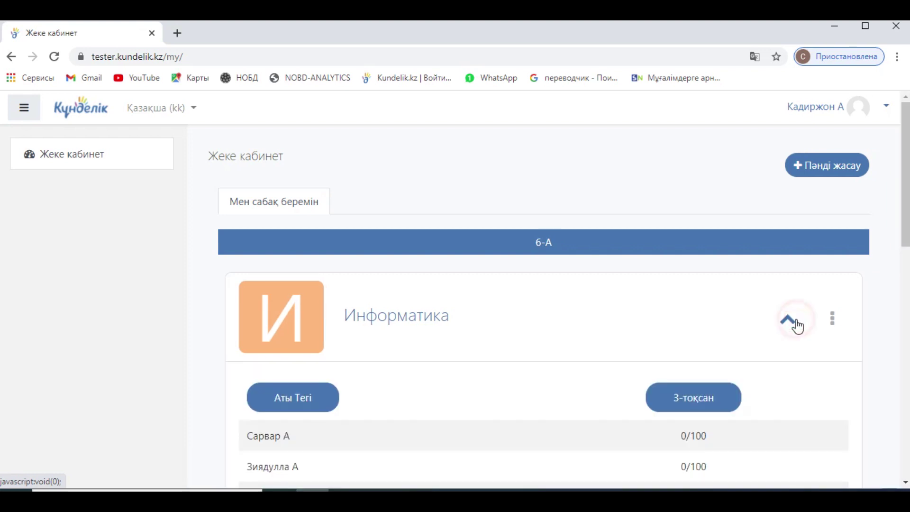
pyautogui.moveTo(905, 180); pyautogui.dragTo(902, 258)
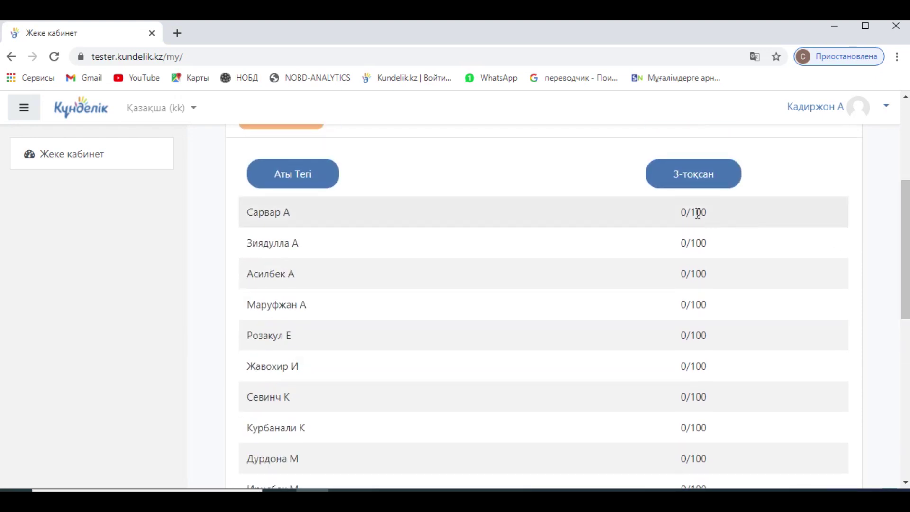
pyautogui.click(906, 217)
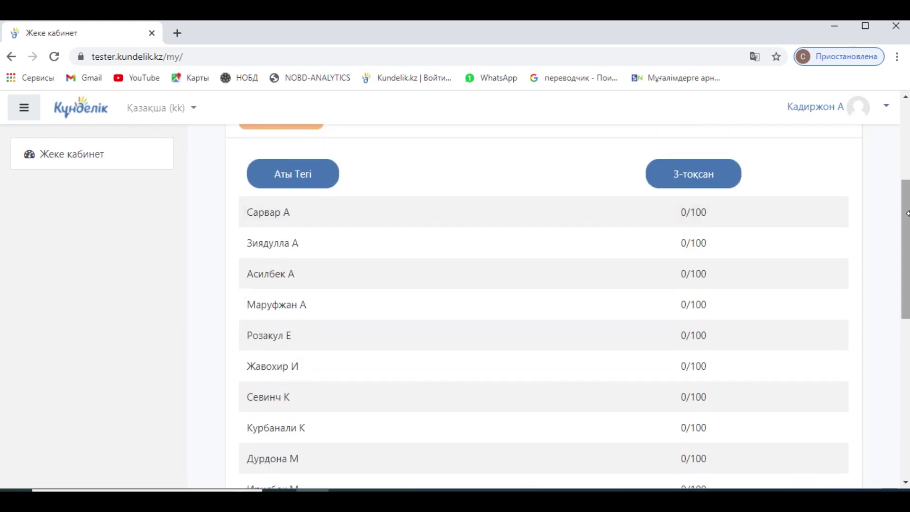
pyautogui.moveTo(907, 217); pyautogui.dragTo(906, 189)
pyautogui.click(788, 184)
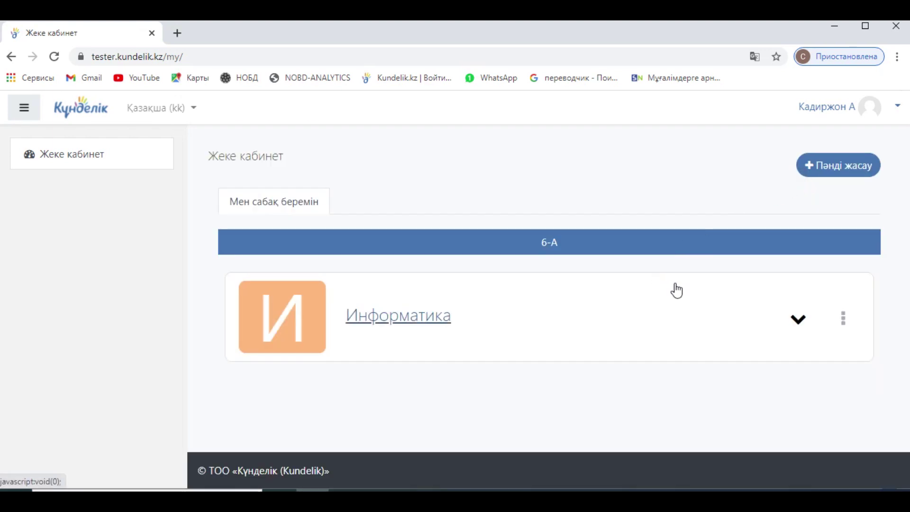
# Step: View the edit and delete options available for the Информатика subject without choosing either
pyautogui.click(845, 318)
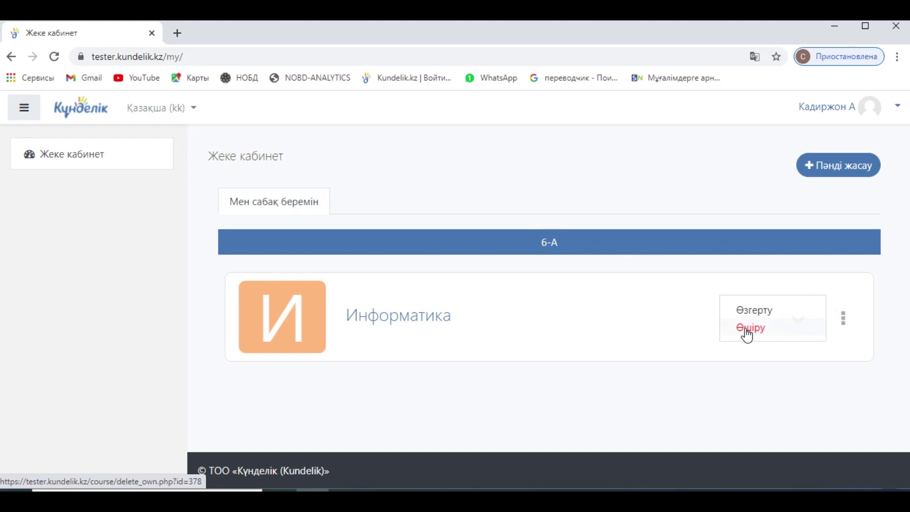
pyautogui.click(878, 297)
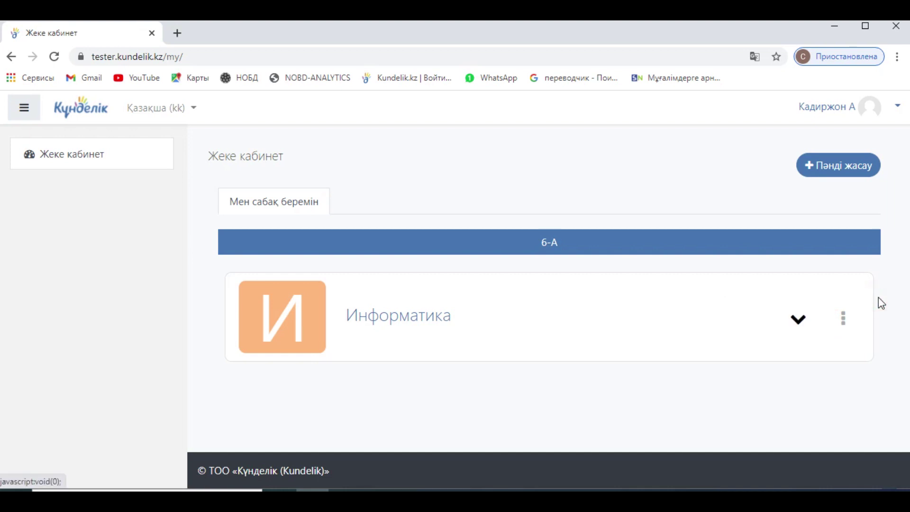